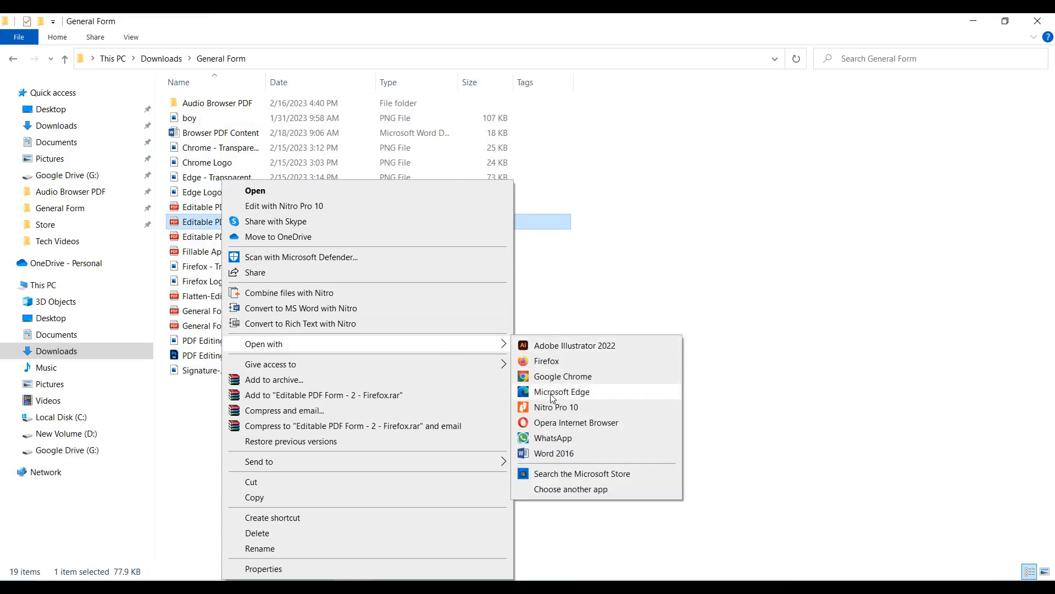
# Step: Open the application form PDF in Microsoft Edge and enter the employer's name and "Assistant Manager" as the position applied for
pyautogui.click(551, 394)
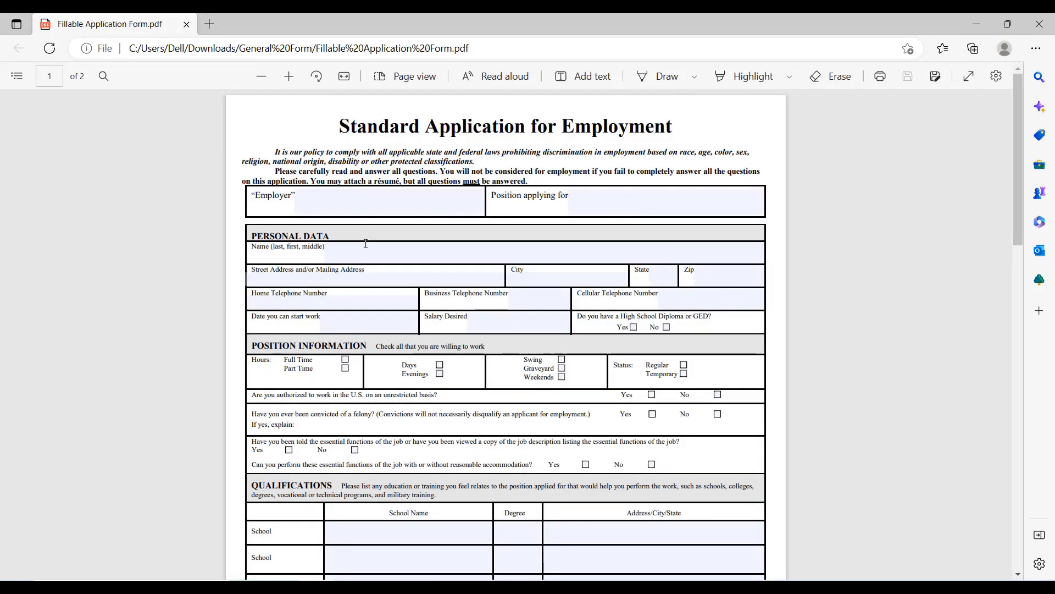
pyautogui.click(321, 204)
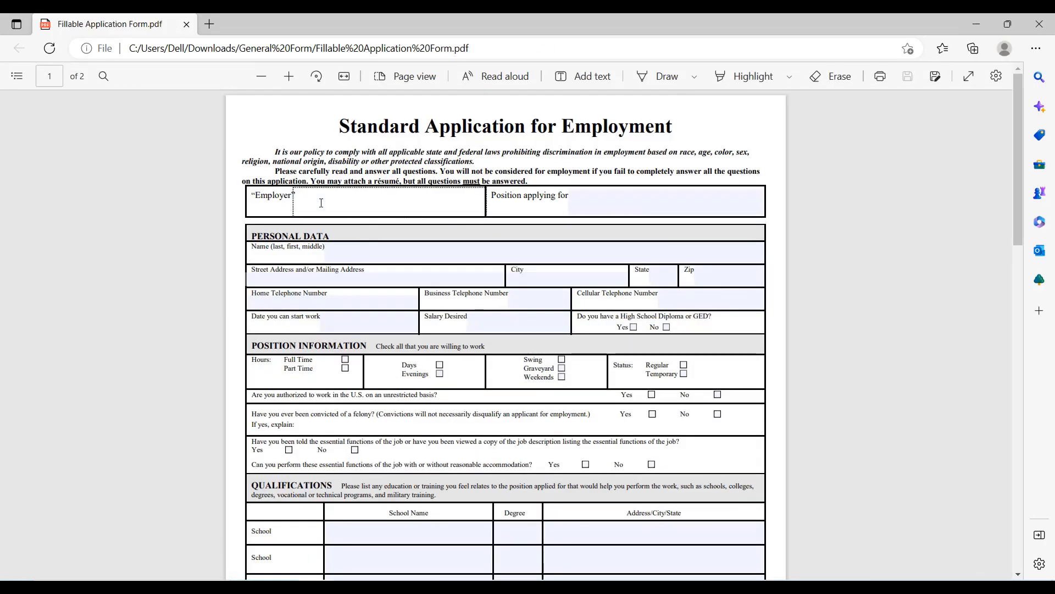
pyautogui.write('James')
pyautogui.click(605, 207)
pyautogui.write('Assista')
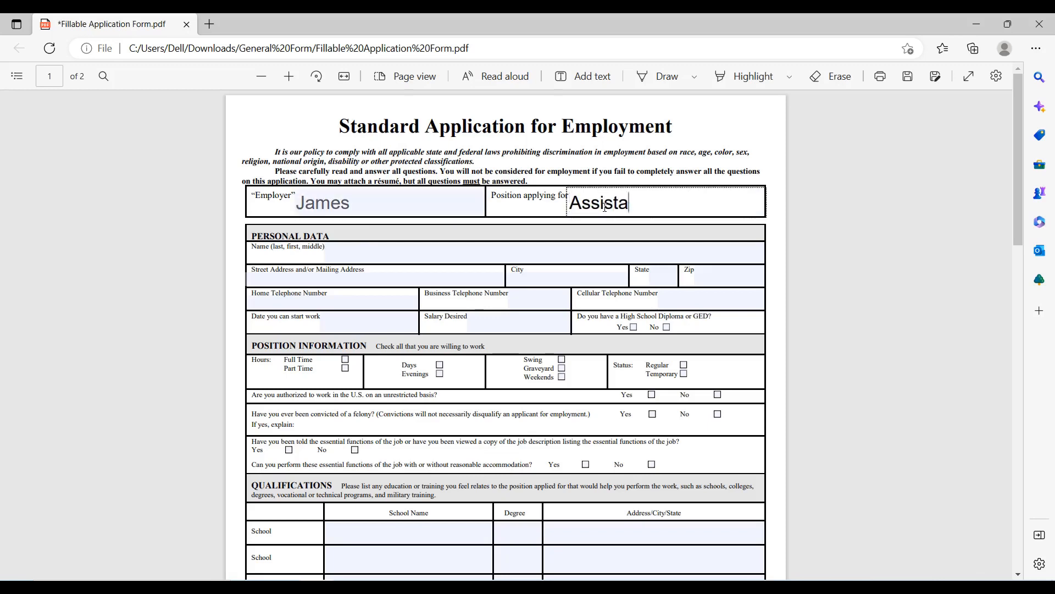
pyautogui.write('nt Manager')
# Step: Enter the applicant's full name in the Personal Data section
pyautogui.click(358, 253)
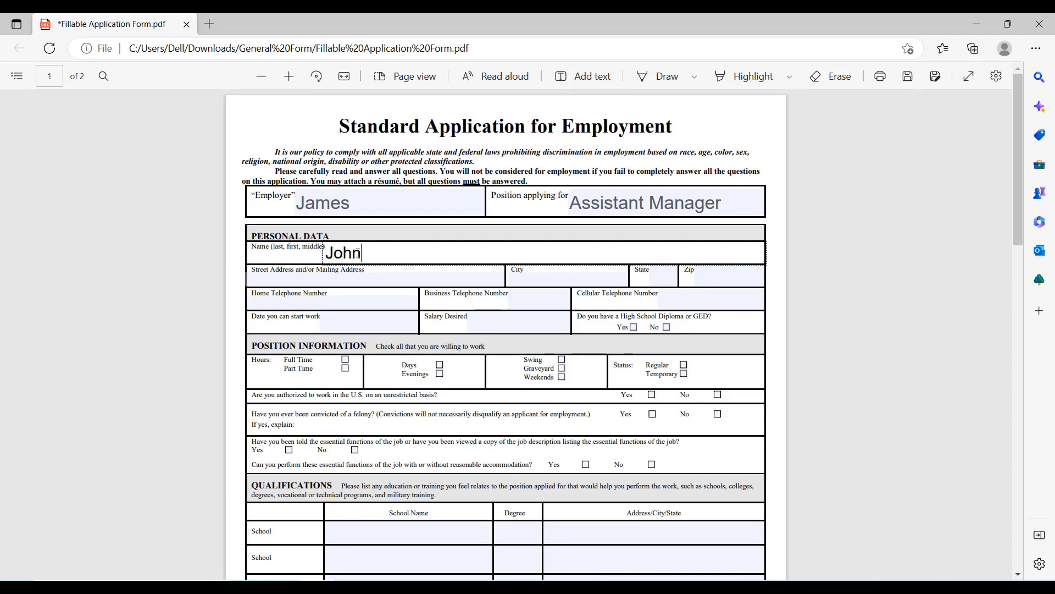
pyautogui.write('John Phillip')
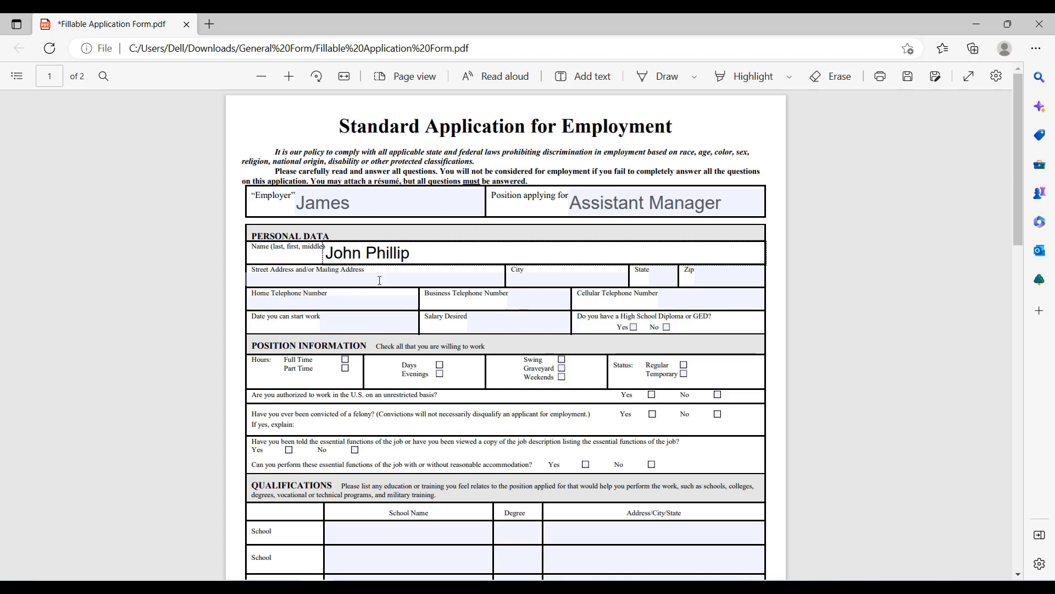
pyautogui.click(379, 280)
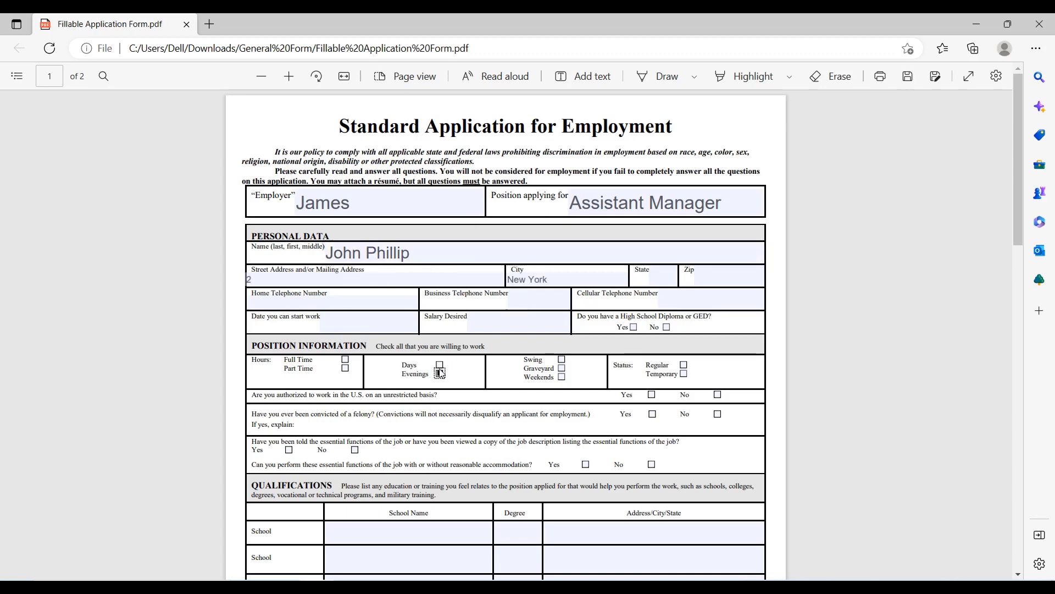
# Step: Mark Evenings and Weekends as available working times under Position Information, leaving Temporary unmarked
pyautogui.click(562, 377)
pyautogui.doubleClick(684, 374)
# Step: Enter "High school" as the first school name in the Qualifications table
pyautogui.scroll(-3, 442, 433)
pyautogui.click(442, 379)
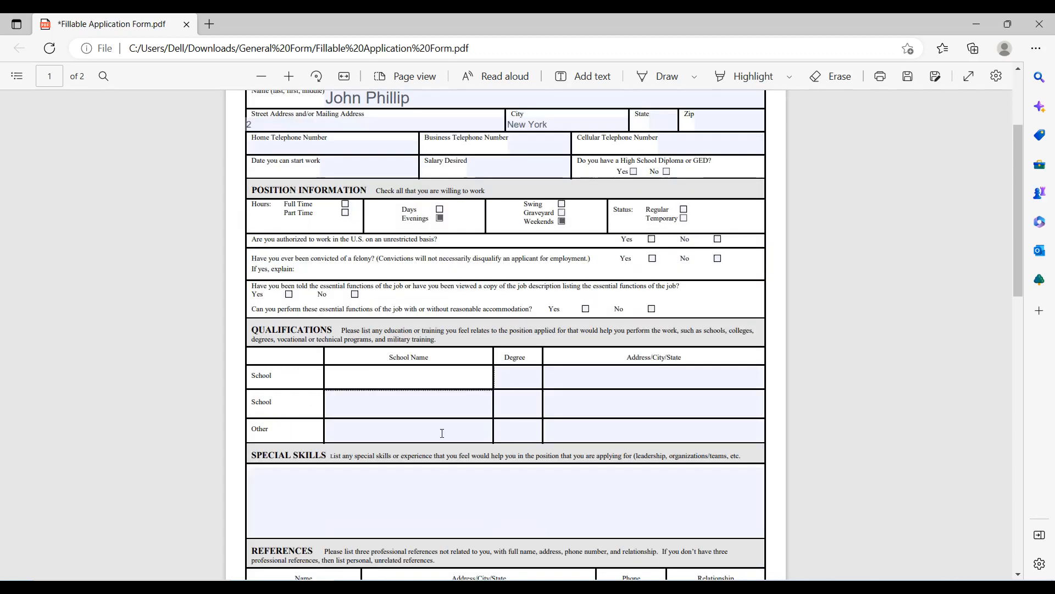
pyautogui.write('google')
pyautogui.press('BackSpace')
pyautogui.press('BackSpace')
pyautogui.press('BackSpace')
pyautogui.press('BackSpace')
pyautogui.press('BackSpace')
pyautogui.press('BackSpace')
pyautogui.write('High school')
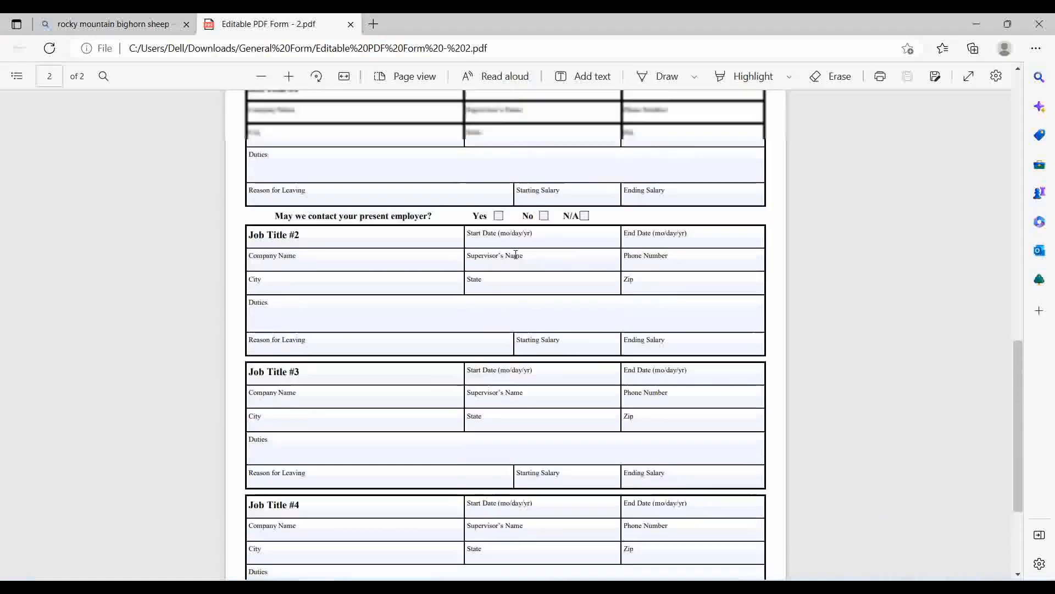
# Step: Draw an underlined handwritten signature in blue over the Applicant Signature line at the end of page 2
pyautogui.scroll(4, 516, 255)
pyautogui.scroll(-10, 515, 254)
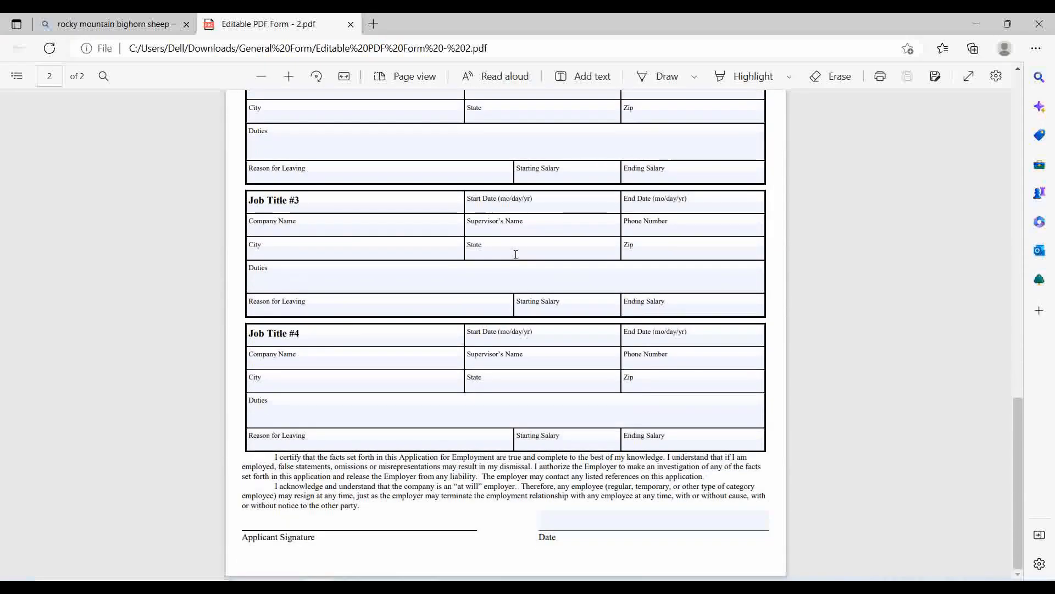
pyautogui.click(672, 80)
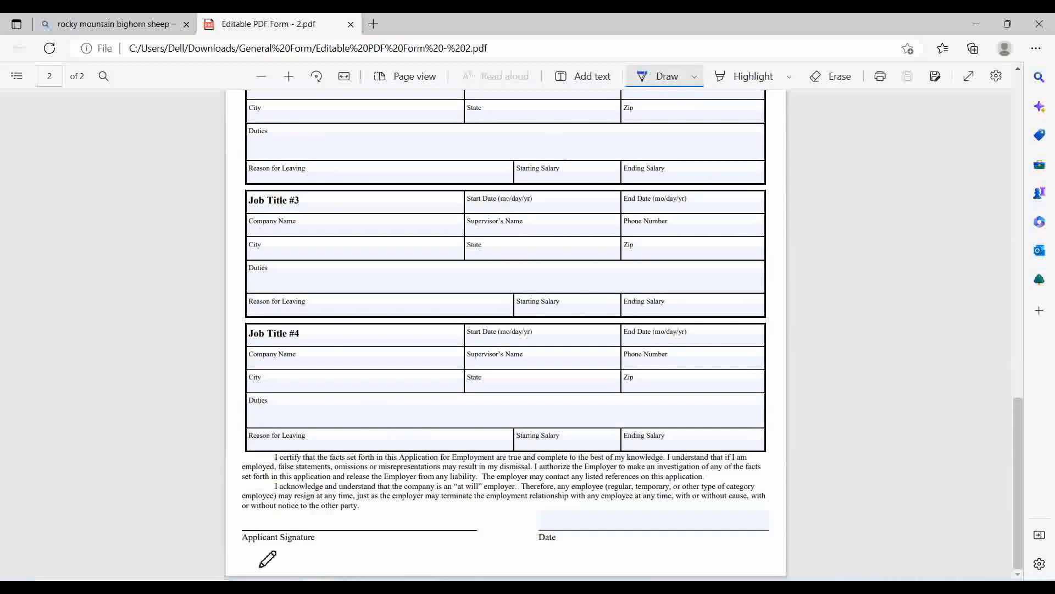
pyautogui.moveTo(279, 506)
pyautogui.mouseDown()
pyautogui.moveTo(318, 485)
pyautogui.moveTo(323, 559)
pyautogui.moveTo(275, 551)
pyautogui.mouseUp()
pyautogui.moveTo(330, 525)
pyautogui.mouseDown()
pyautogui.moveTo(345, 545)
pyautogui.moveTo(341, 509)
pyautogui.moveTo(378, 541)
pyautogui.moveTo(405, 531)
pyautogui.moveTo(417, 489)
pyautogui.moveTo(455, 511)
pyautogui.mouseUp()
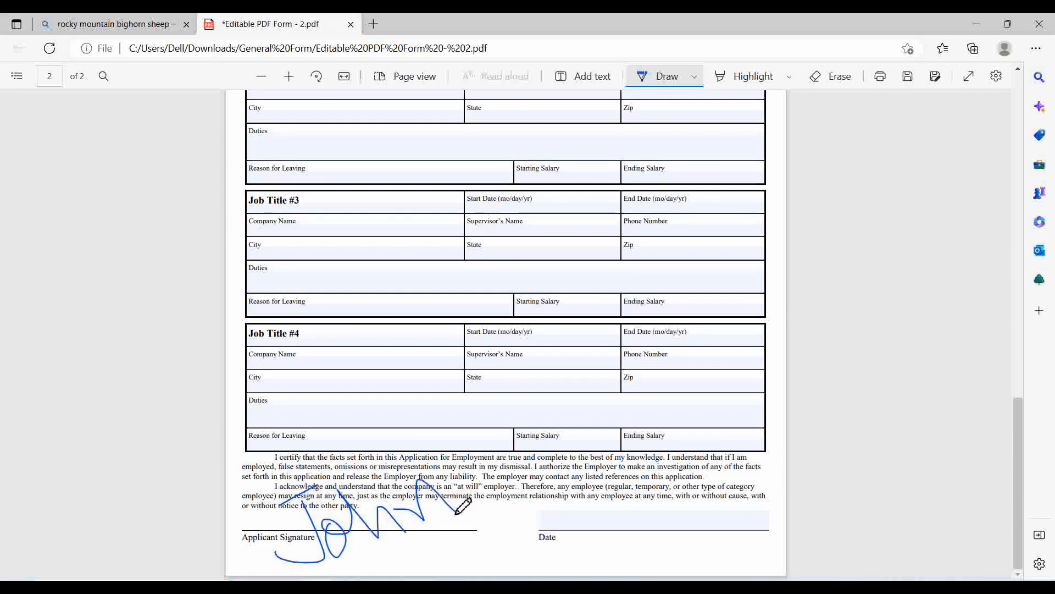
pyautogui.moveTo(347, 576); pyautogui.dragTo(474, 507)
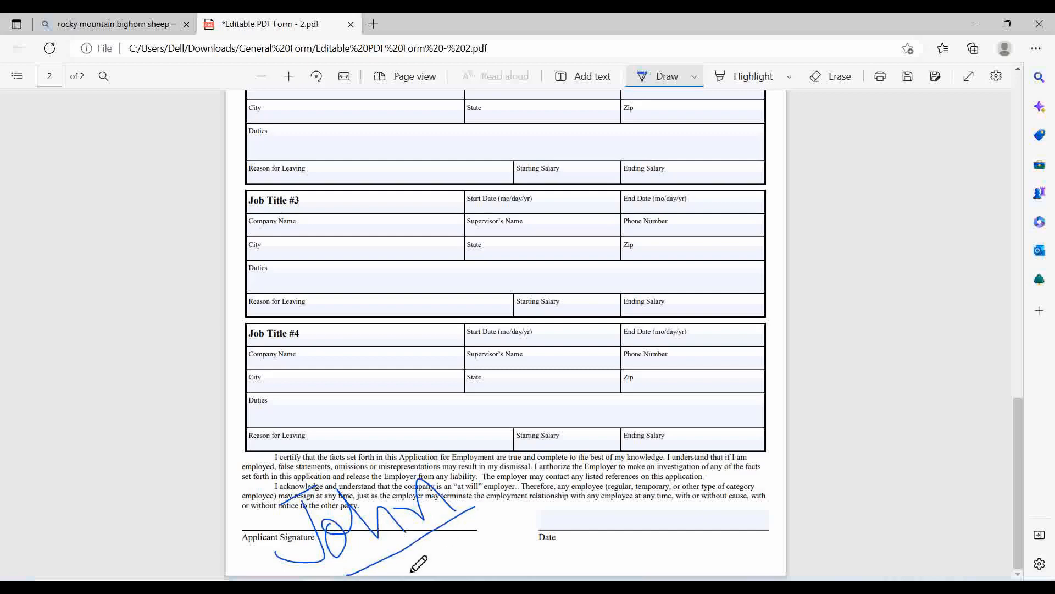
# Step: Change the pen colour to green and draw a second underlined signature beside the first, across the Date field
pyautogui.click(695, 77)
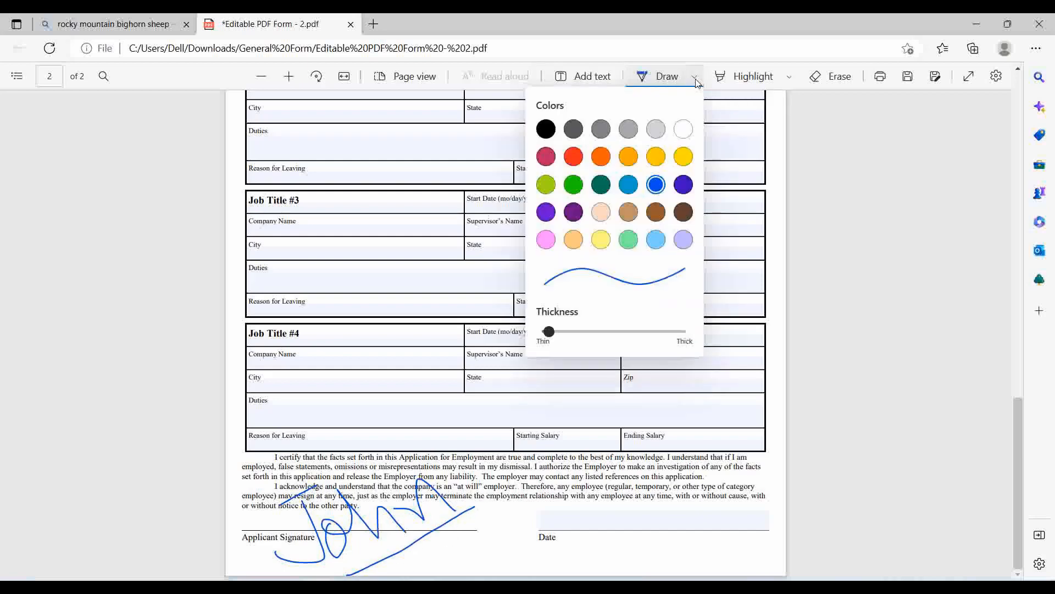
pyautogui.click(575, 188)
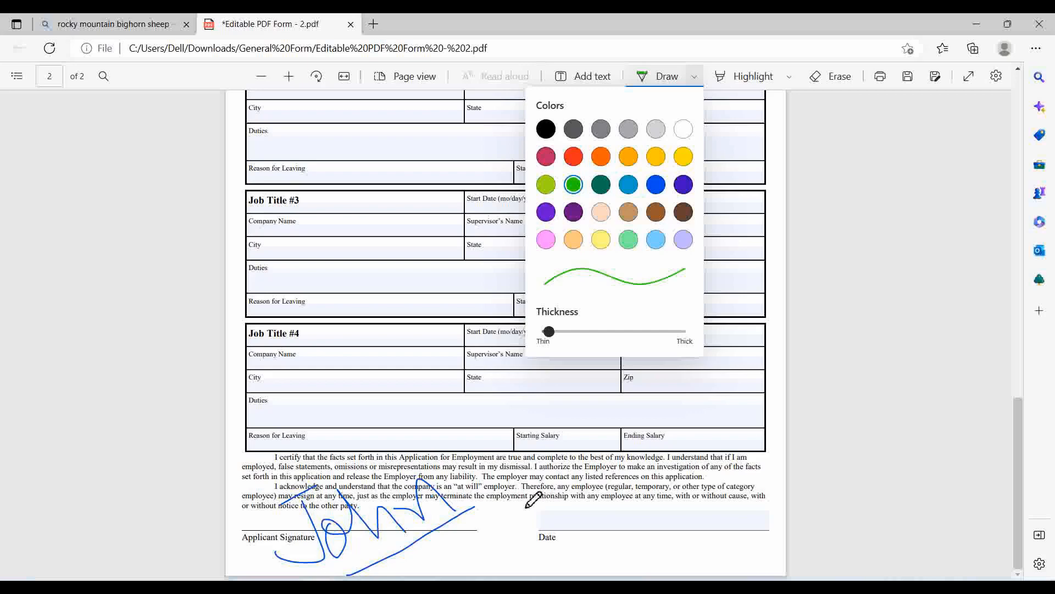
pyautogui.moveTo(502, 504)
pyautogui.mouseDown()
pyautogui.moveTo(550, 477)
pyautogui.moveTo(516, 531)
pyautogui.mouseUp()
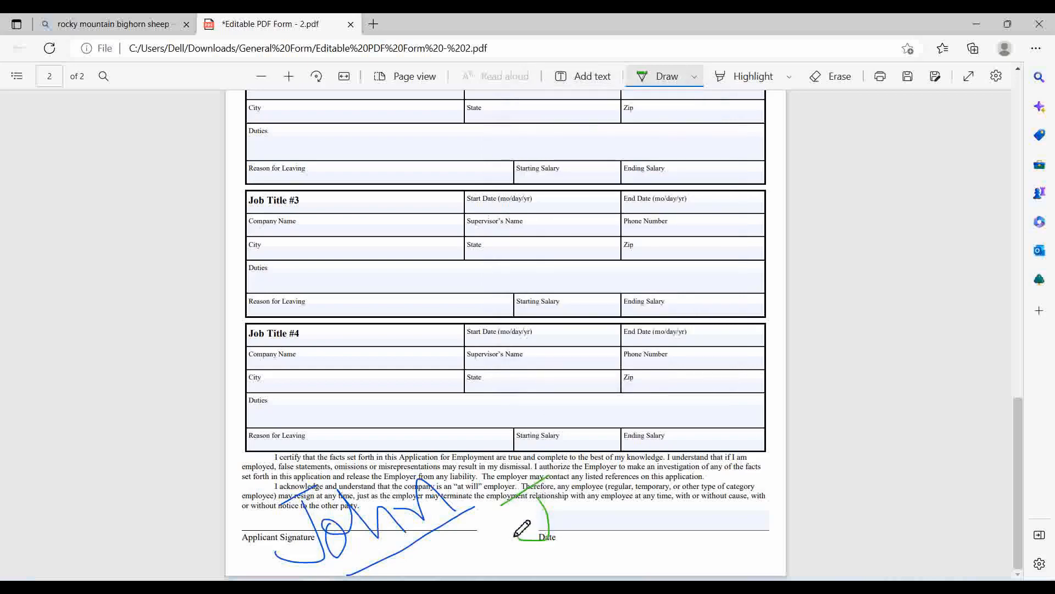
pyautogui.moveTo(566, 503)
pyautogui.mouseDown()
pyautogui.moveTo(585, 525)
pyautogui.moveTo(581, 483)
pyautogui.moveTo(610, 503)
pyautogui.moveTo(679, 477)
pyautogui.mouseUp()
pyautogui.moveTo(563, 565); pyautogui.dragTo(685, 467)
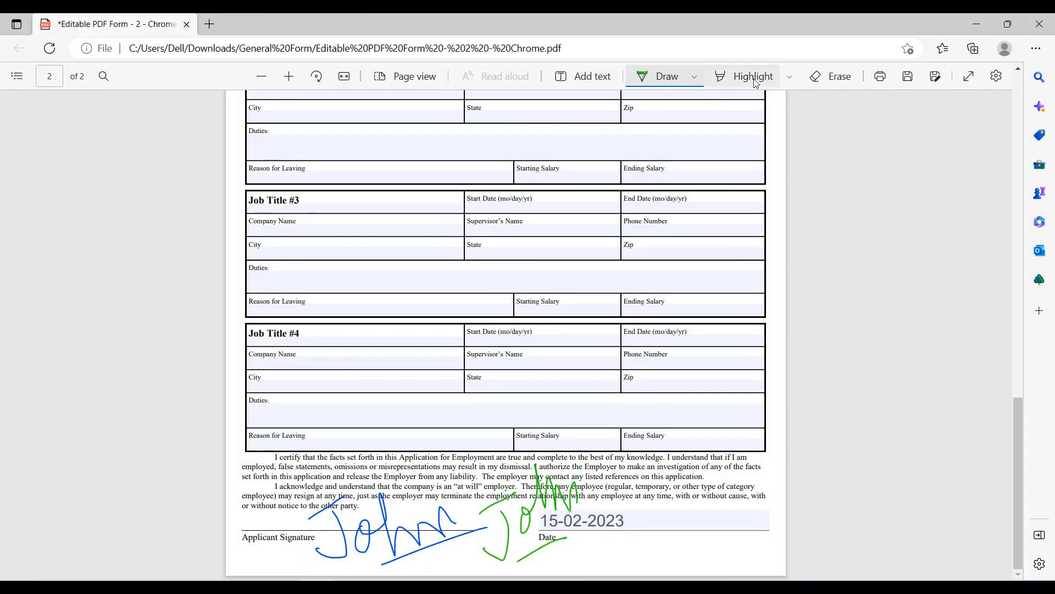
# Step: Highlight the first school name and its degree in the Qualifications table with the green highlighter
pyautogui.click(753, 76)
pyautogui.click(790, 76)
pyautogui.click(696, 130)
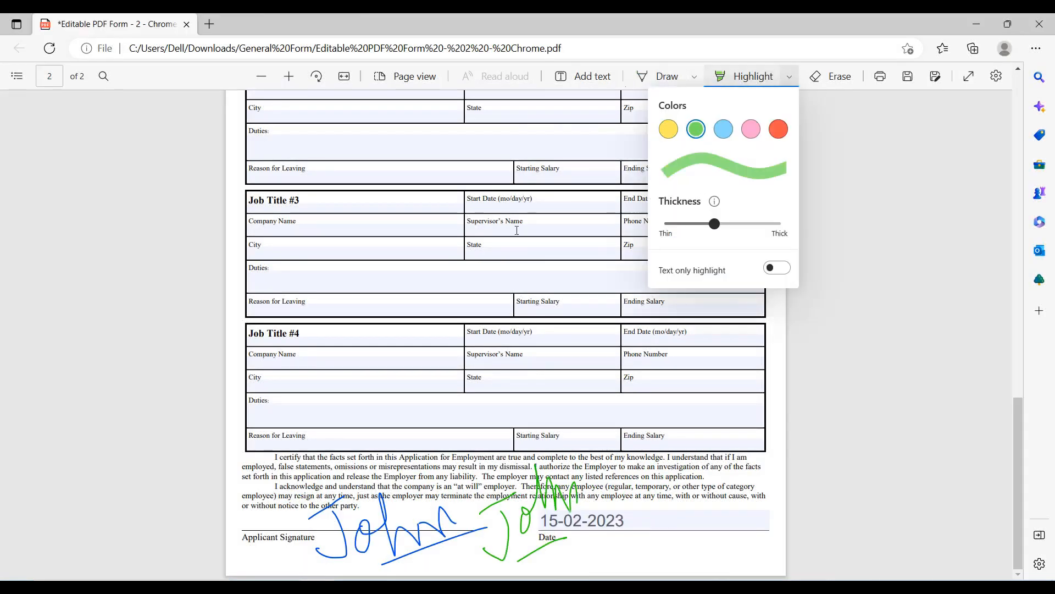
pyautogui.scroll(2, 593, 317)
pyautogui.scroll(8, 537, 315)
pyautogui.scroll(-3, 468, 333)
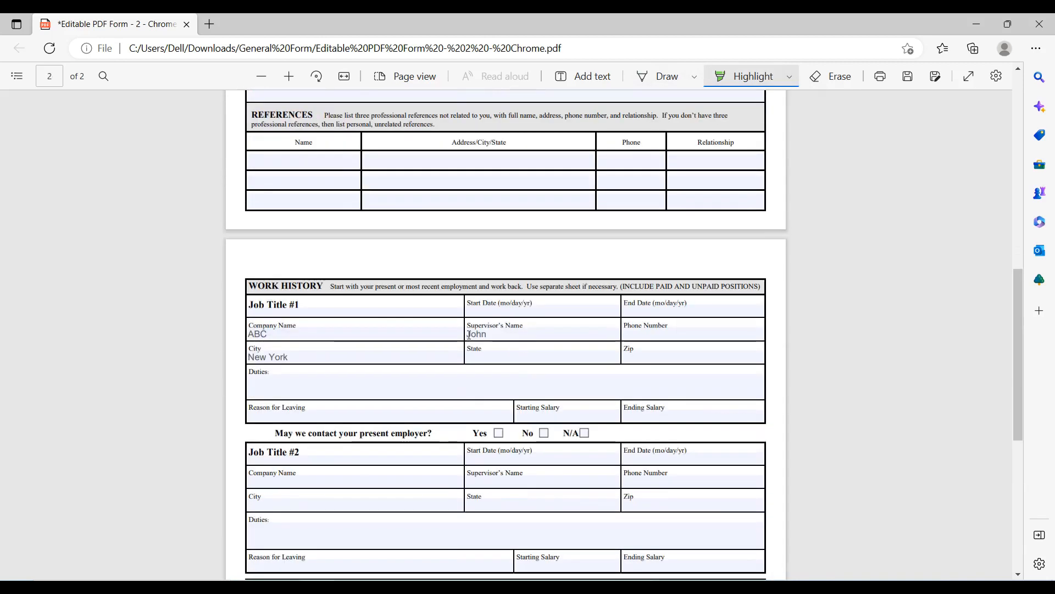
pyautogui.scroll(7, 468, 334)
pyautogui.moveTo(364, 330); pyautogui.dragTo(540, 330)
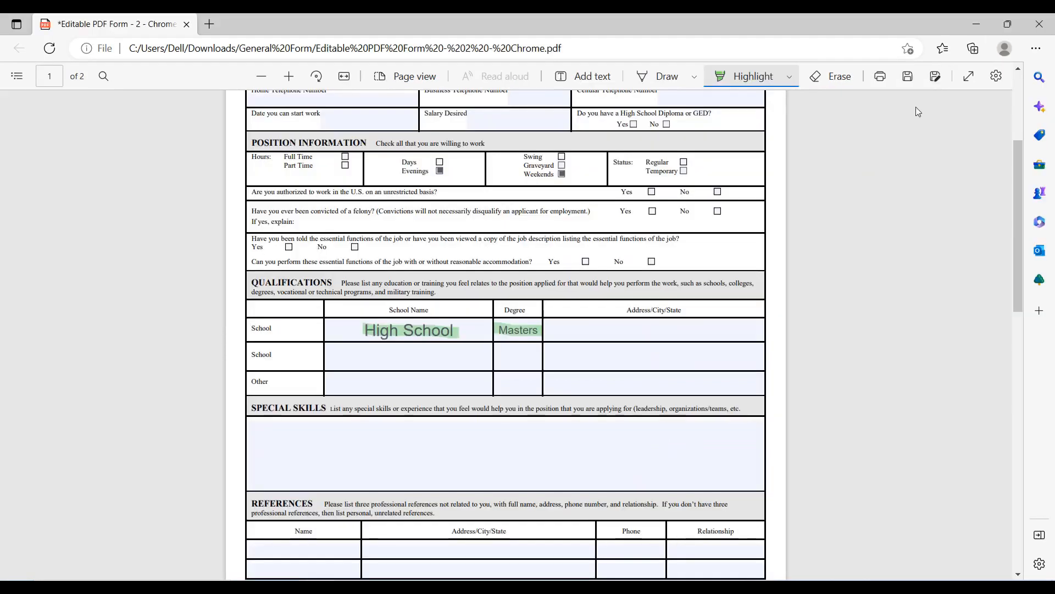
# Step: Erase the green highlights in the Qualifications table and the green signature over the Date field on page 2
pyautogui.click(830, 76)
pyautogui.moveTo(542, 329); pyautogui.dragTo(495, 330)
pyautogui.scroll(-4, 486, 422)
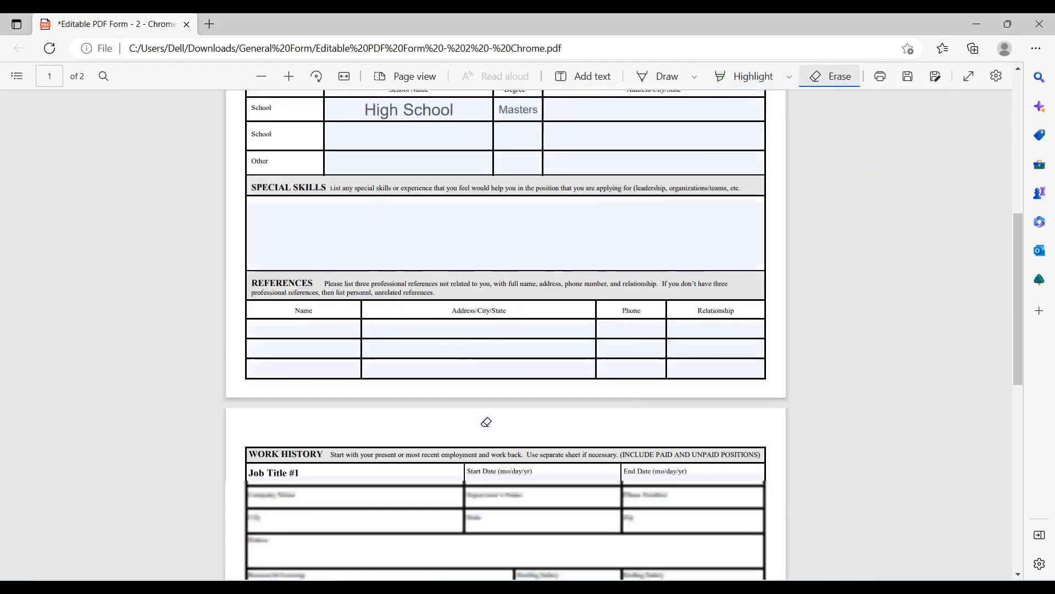
pyautogui.scroll(-9, 486, 422)
pyautogui.moveTo(567, 495)
pyautogui.mouseDown()
pyautogui.moveTo(513, 501)
pyautogui.moveTo(541, 566)
pyautogui.mouseUp()
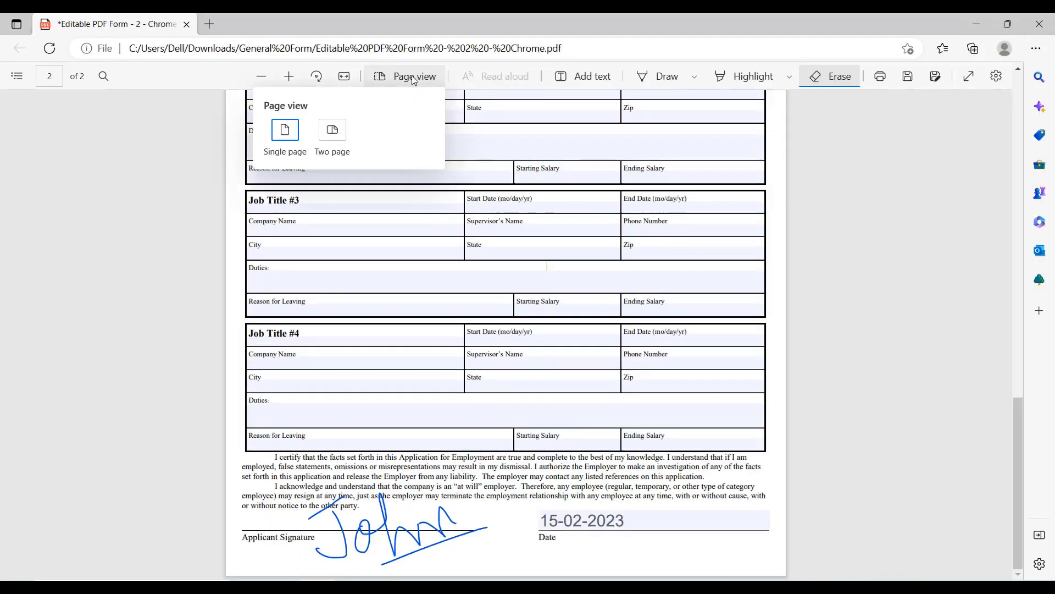
# Step: View the document in two-page layout and return to single-page layout
pyautogui.click(332, 133)
pyautogui.click(284, 130)
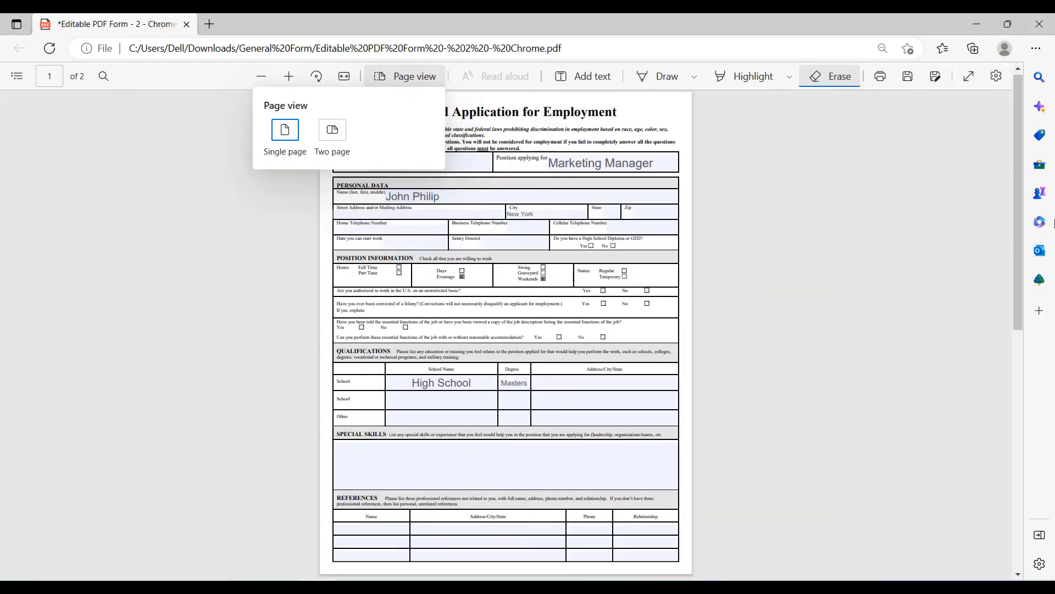
pyautogui.click(751, 164)
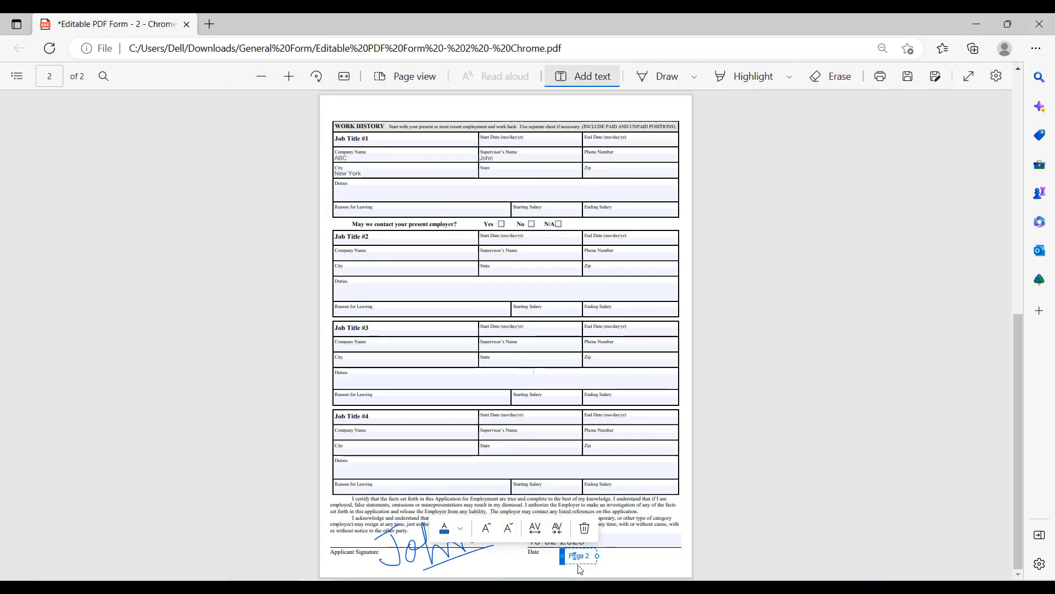
# Step: Move the "Page 2" text label farther toward the lower right corner of the second page
pyautogui.moveTo(574, 558); pyautogui.dragTo(636, 562)
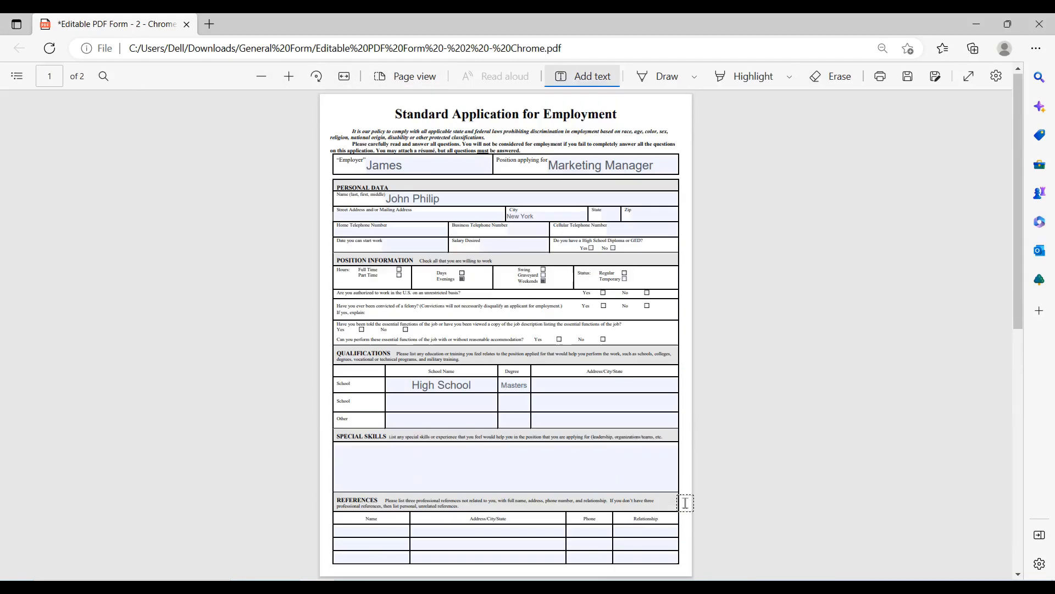
# Step: Add a "Page 1" text label in the lower right corner of the first page and increase its text size
pyautogui.scroll(-3, 685, 503)
pyautogui.click(644, 414)
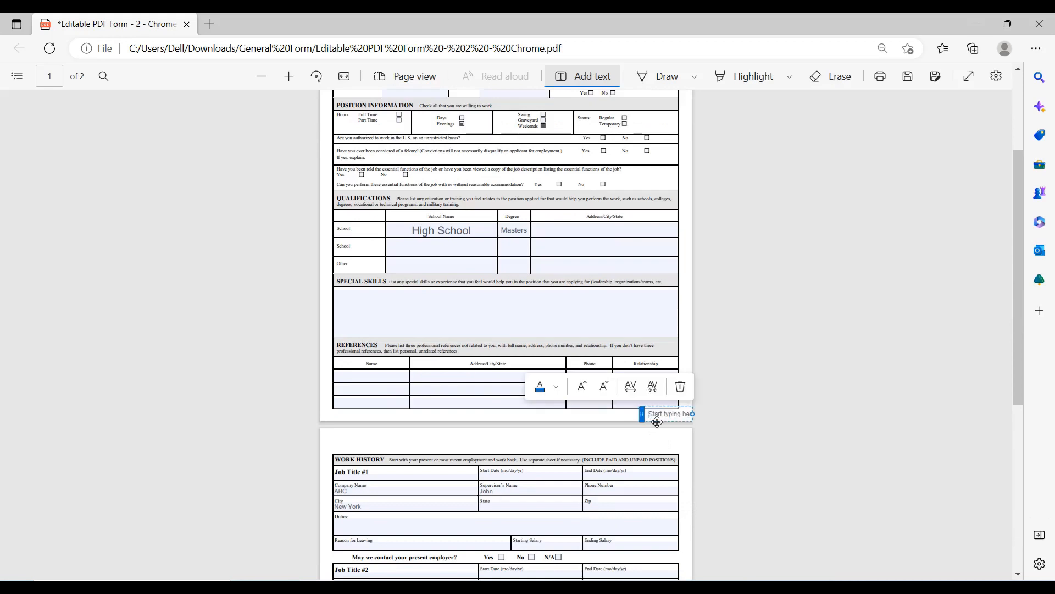
pyautogui.write('Page')
pyautogui.click(582, 386)
pyautogui.click(581, 386)
pyautogui.click(581, 386)
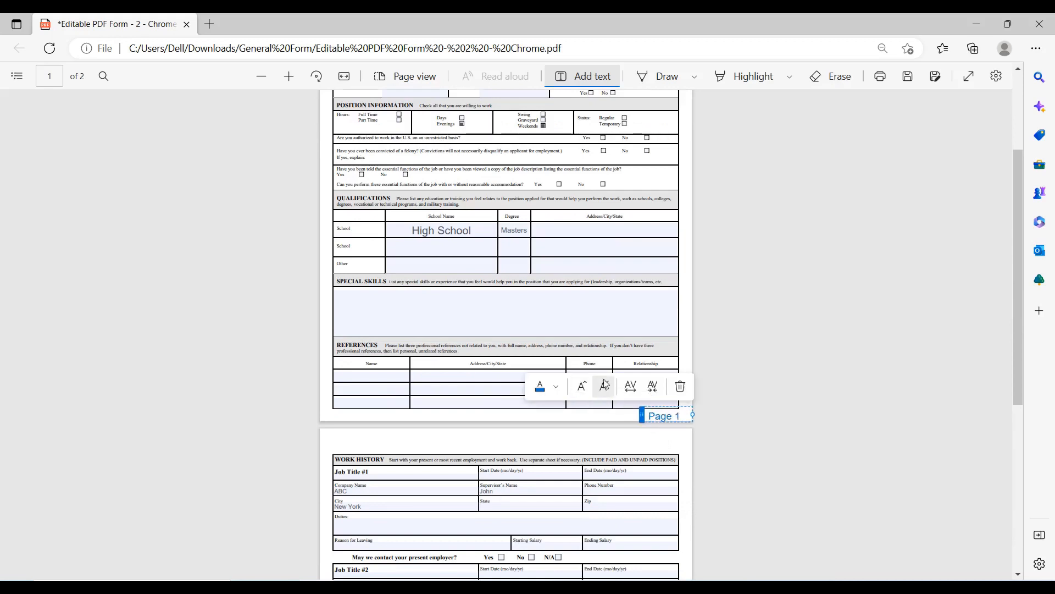
# Step: Try red and blue text colours on the "Page 1" label and delete the label
pyautogui.click(547, 386)
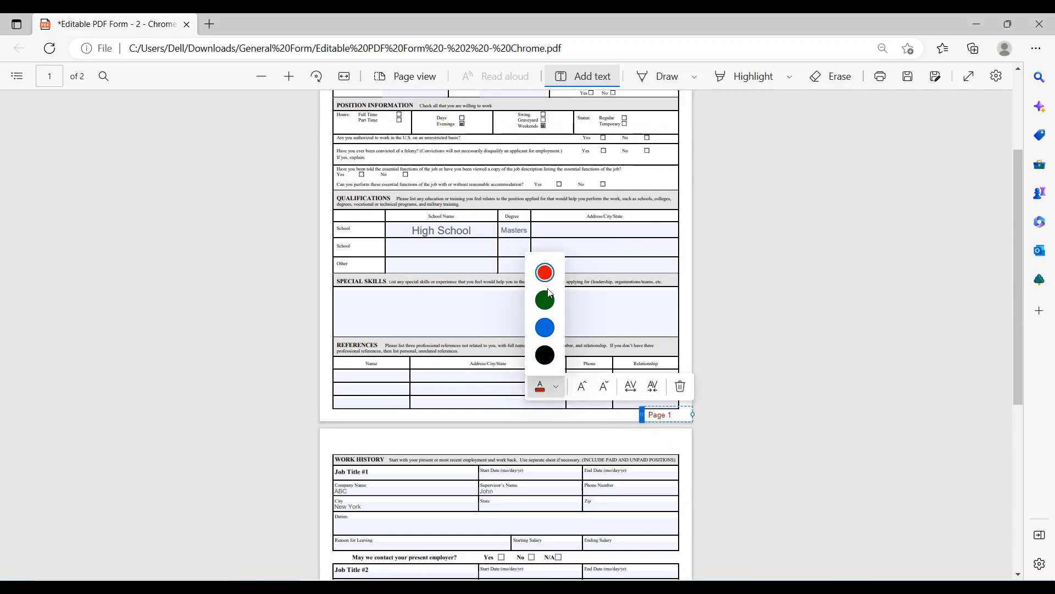
pyautogui.click(545, 328)
pyautogui.click(657, 414)
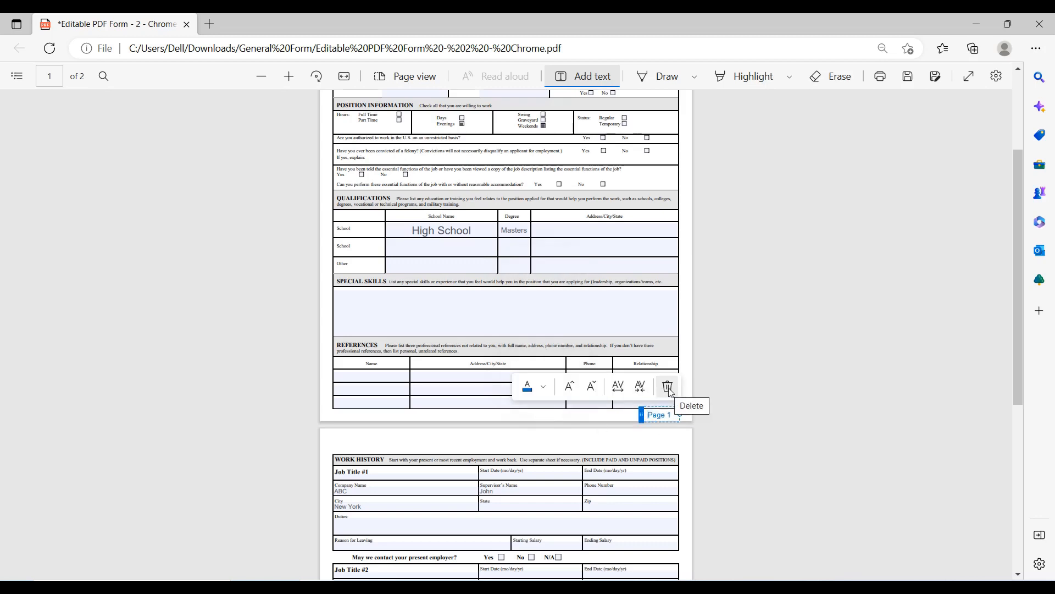
pyautogui.click(680, 387)
# Step: Save the changes to the PDF form and look through its pages
pyautogui.scroll(-5, 671, 457)
pyautogui.scroll(8, 612, 440)
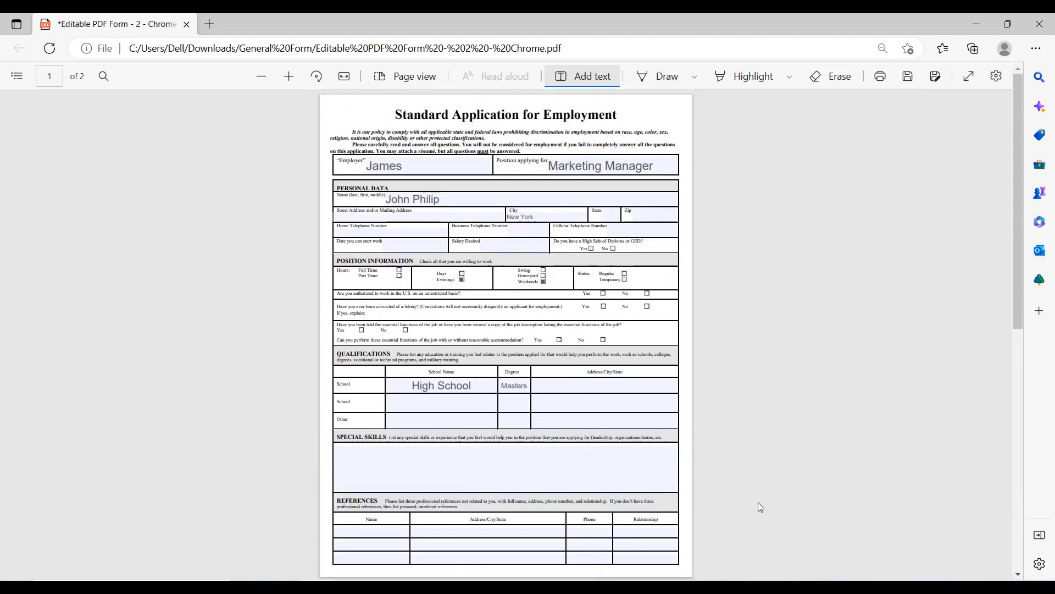
pyautogui.click(907, 76)
pyautogui.scroll(-5, 627, 464)
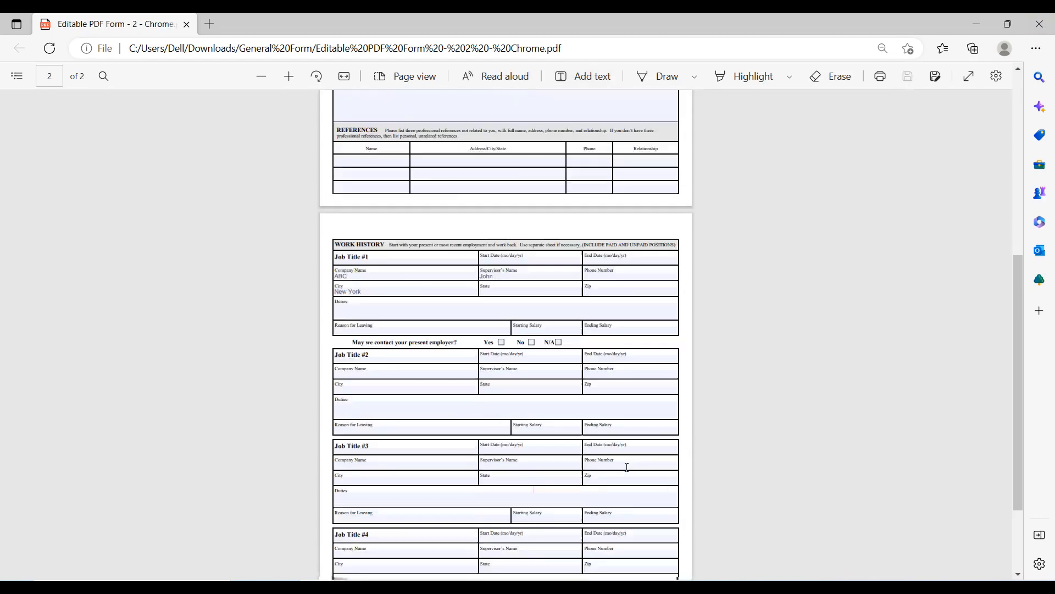
pyautogui.scroll(5, 742, 375)
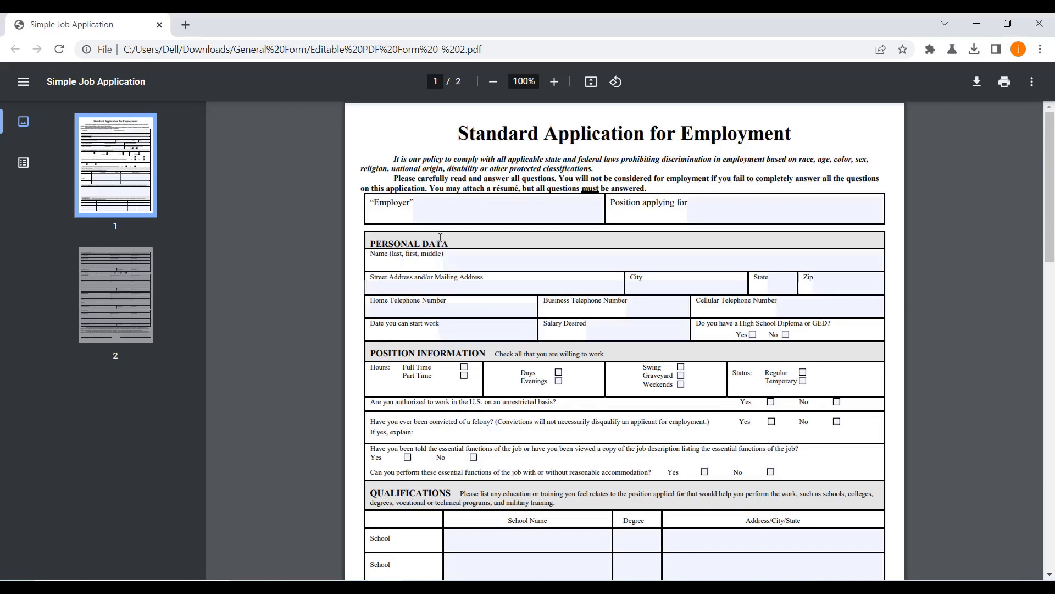
# Step: In the form opened in Google Chrome, enter the employer's name and "Marketing Manager" as the position applied for
pyautogui.click(433, 201)
pyautogui.write('James')
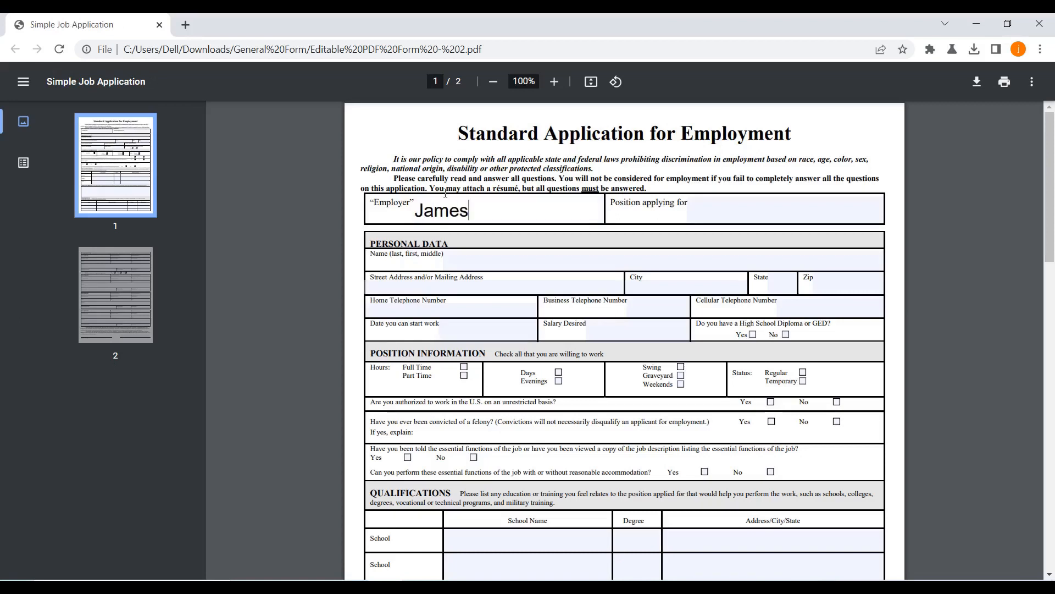
pyautogui.click(722, 206)
pyautogui.write('Marketing Manager')
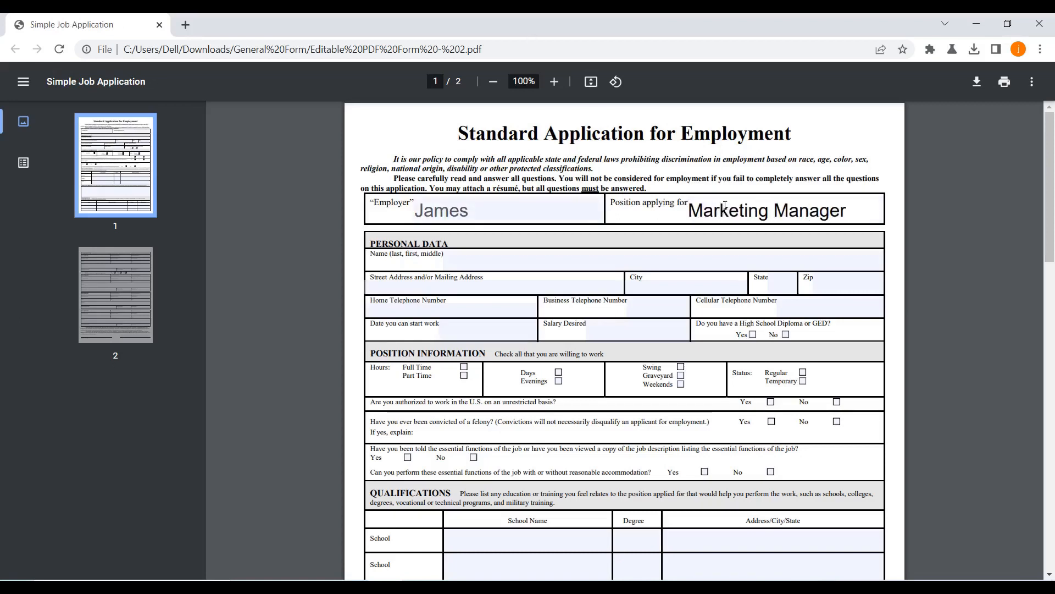
# Step: Enter the applicant's full name and "New York" as the city in the Personal Data section
pyautogui.click(472, 263)
pyautogui.write('John Philip')
pyautogui.click(497, 288)
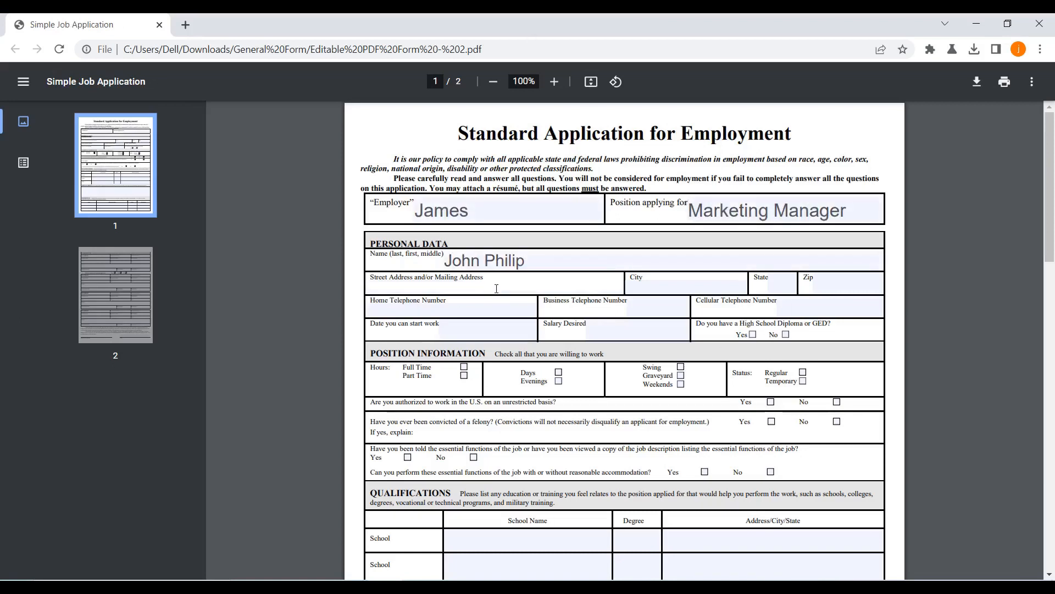
pyautogui.click(644, 290)
pyautogui.write('New York')
pyautogui.click(472, 336)
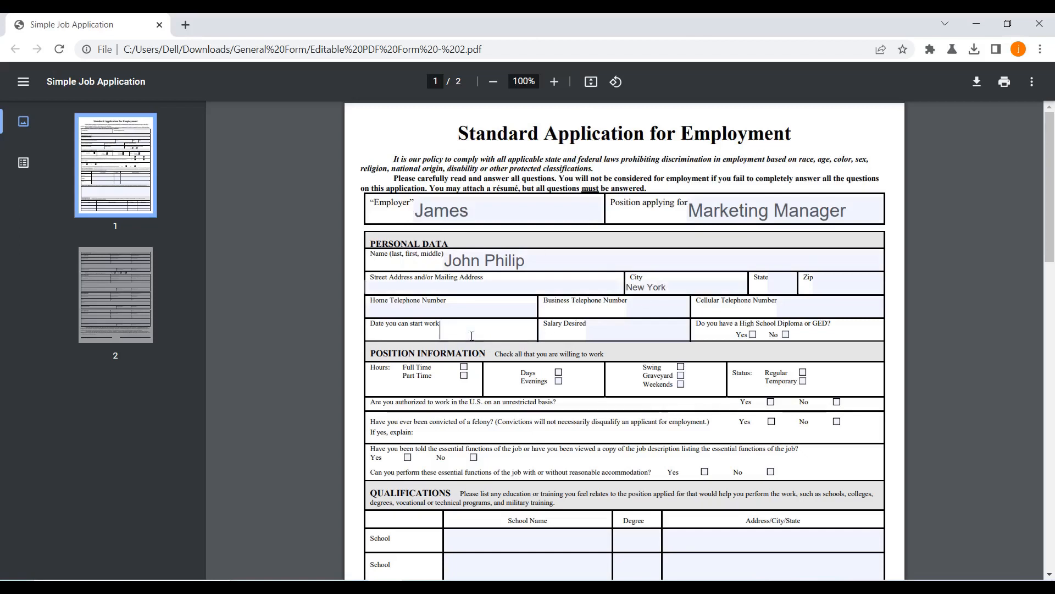
# Step: Check Evenings and Weekends as acceptable working times in the Position Information section
pyautogui.click(465, 367)
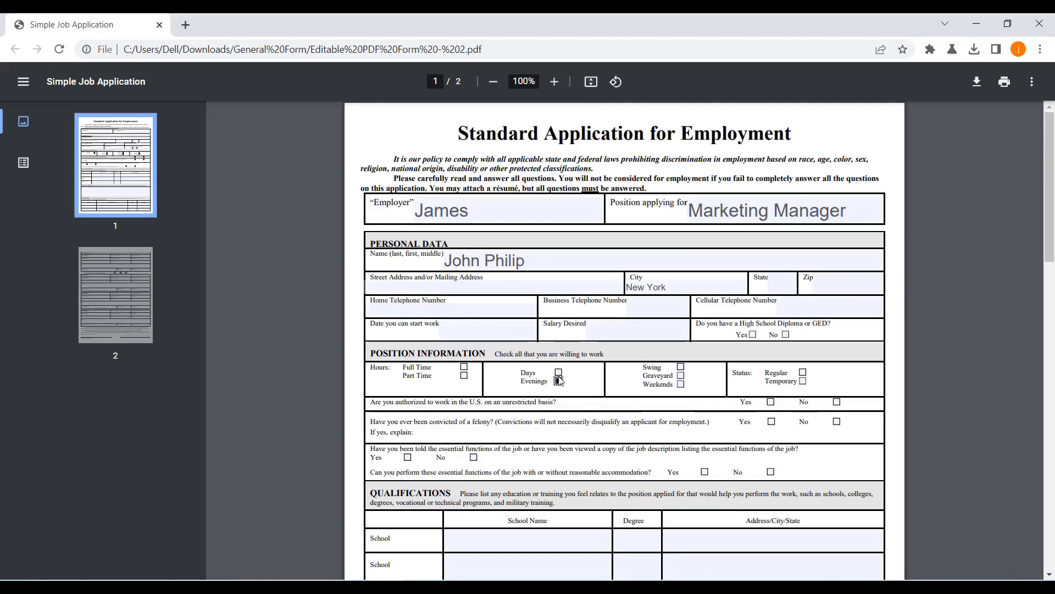
pyautogui.click(680, 384)
pyautogui.click(681, 375)
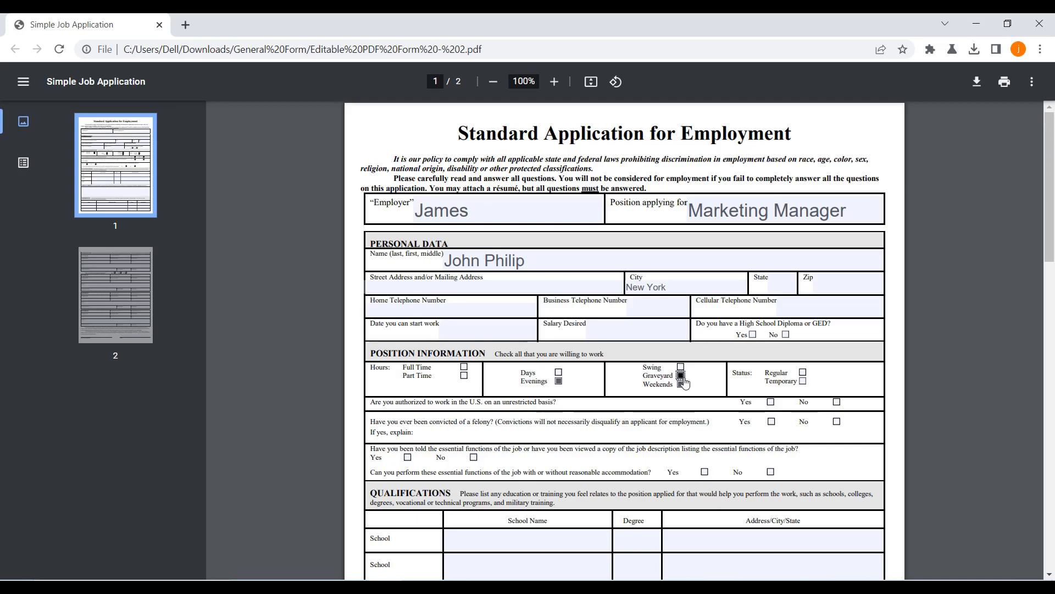
pyautogui.click(680, 375)
pyautogui.click(802, 372)
# Step: Enter "High School" as the school name and "Masters" as the degree in the first Qualifications row
pyautogui.scroll(-4, 488, 247)
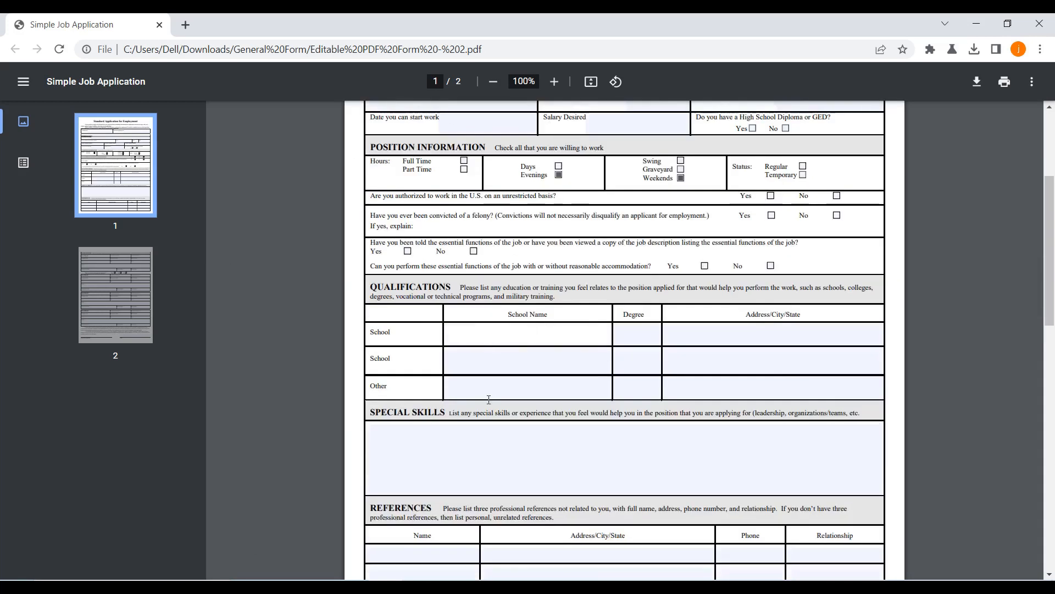
pyautogui.click(528, 334)
pyautogui.write('High School')
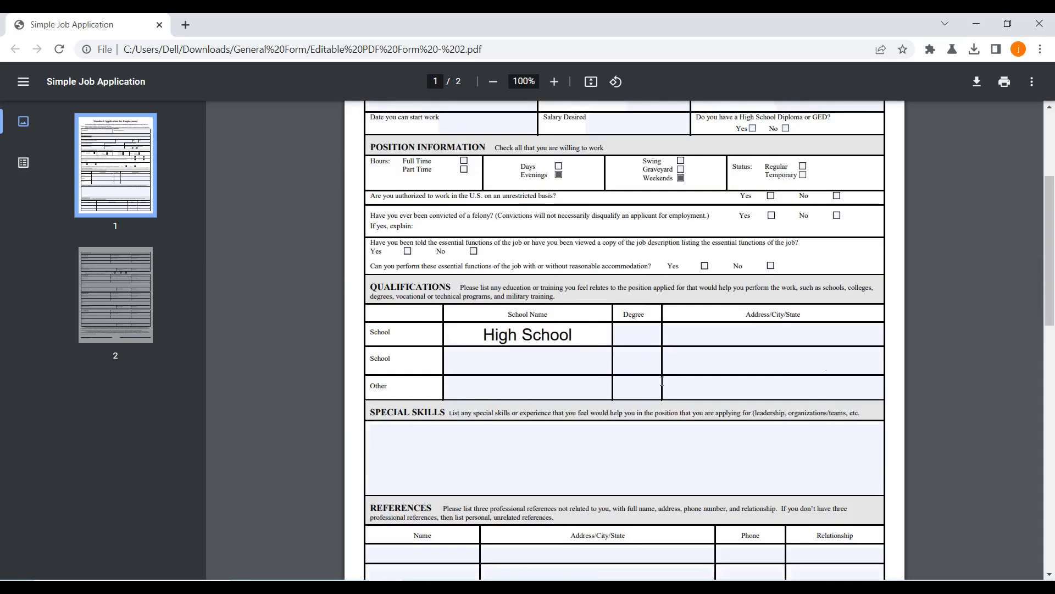
pyautogui.press('Tab')
pyautogui.write('Masters')
# Step: Under Job Title #1 in Work History, enter "ABC" as the company, the supervisor's name, and "New York" as the city
pyautogui.scroll(-6, 482, 433)
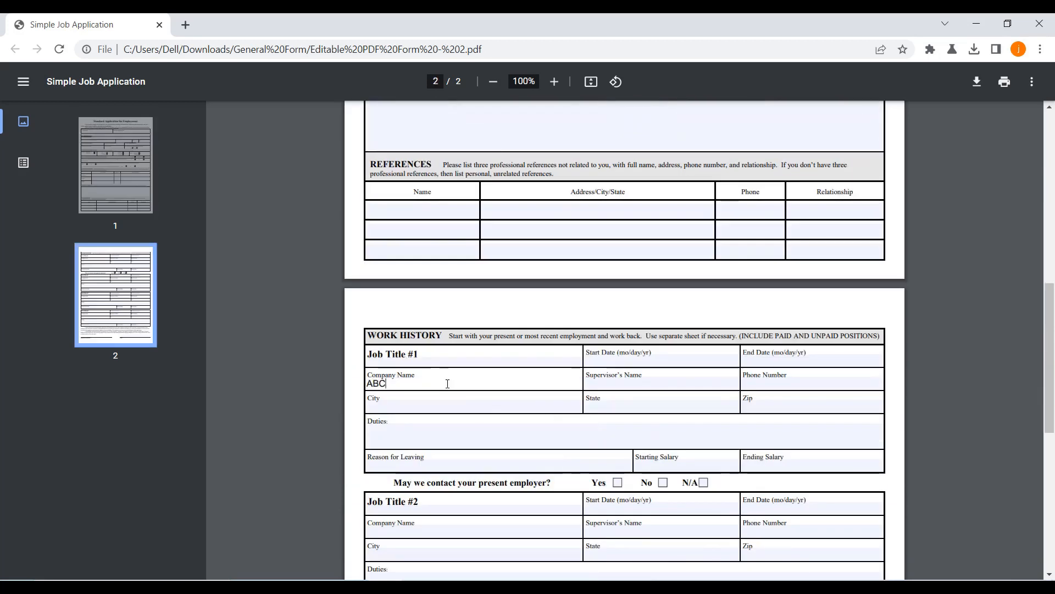
pyautogui.click(624, 383)
pyautogui.write('John')
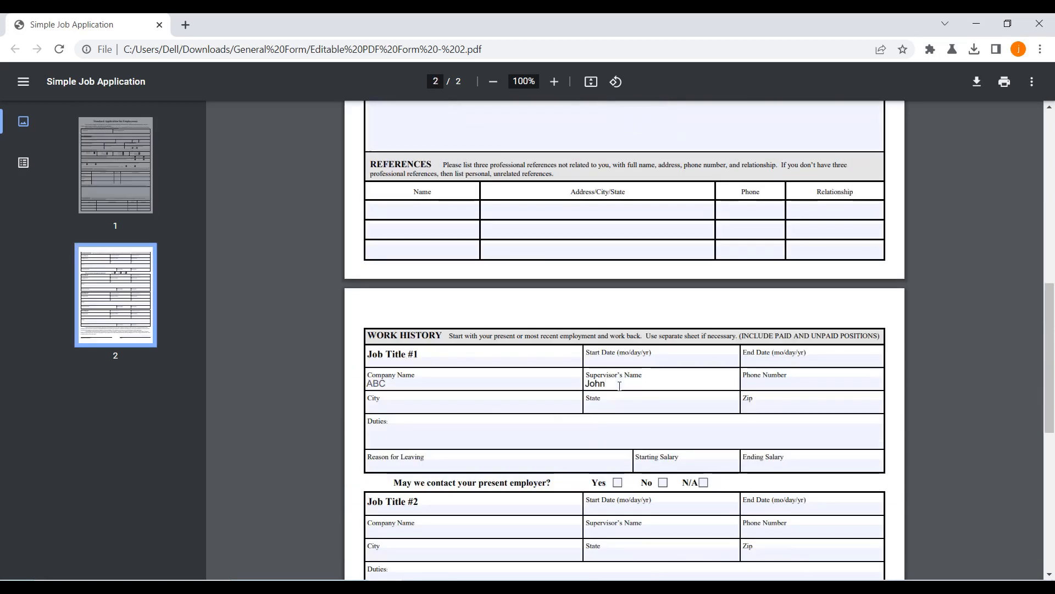
pyautogui.click(417, 402)
pyautogui.write('New York')
# Step: Enter 15-02-2023 as the date beside the applicant signature line
pyautogui.scroll(-8, 676, 511)
pyautogui.click(680, 523)
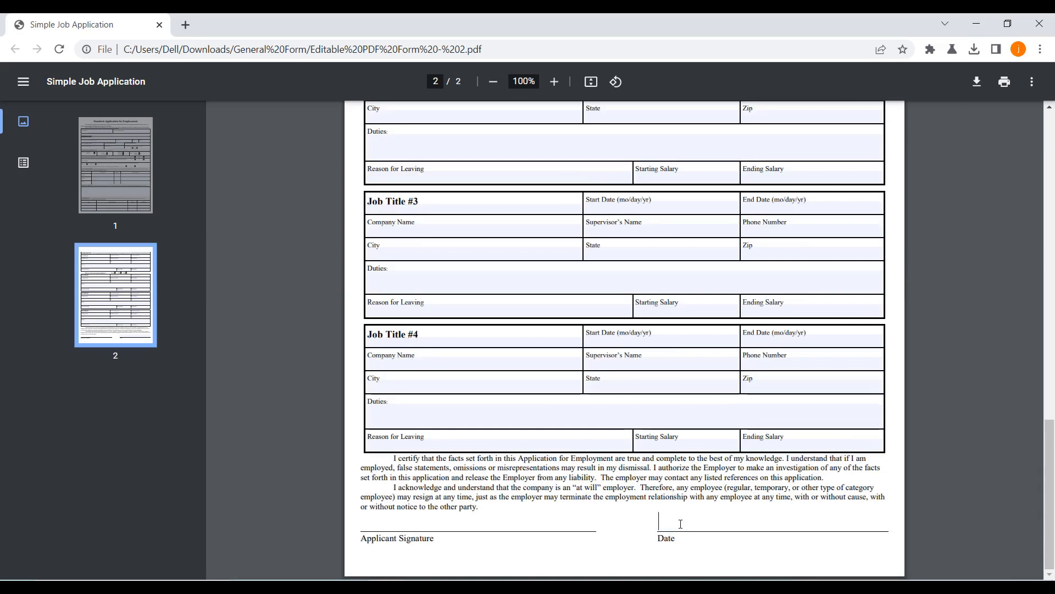
pyautogui.write('15-02-2023')
# Step: Save the form with its changes as "Editable PDF Form - 2 - Chrome" in General Form, close it, and open the saved copy
pyautogui.scroll(15, 836, 478)
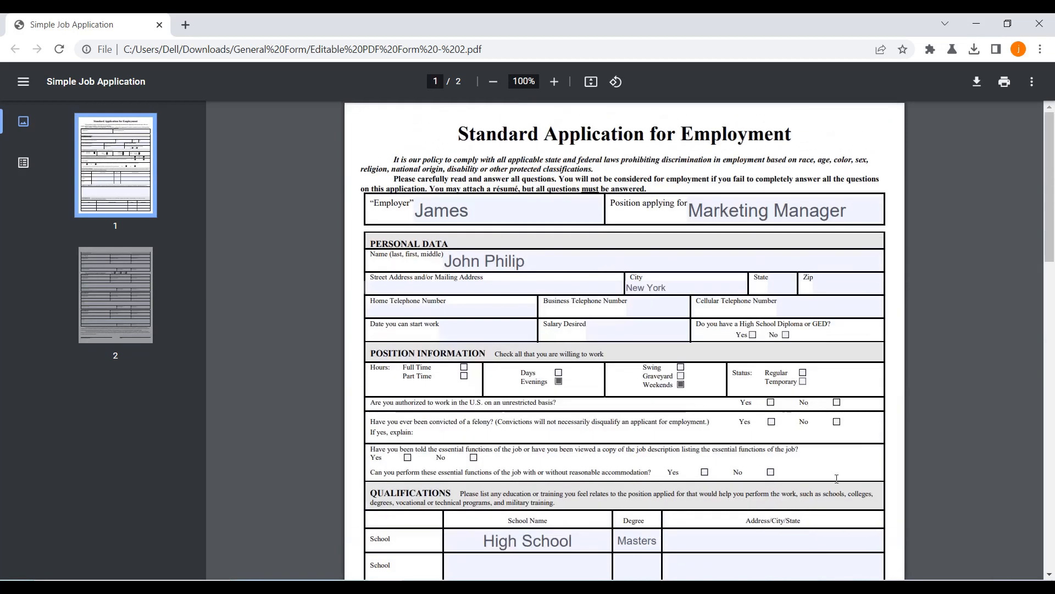
pyautogui.click(977, 81)
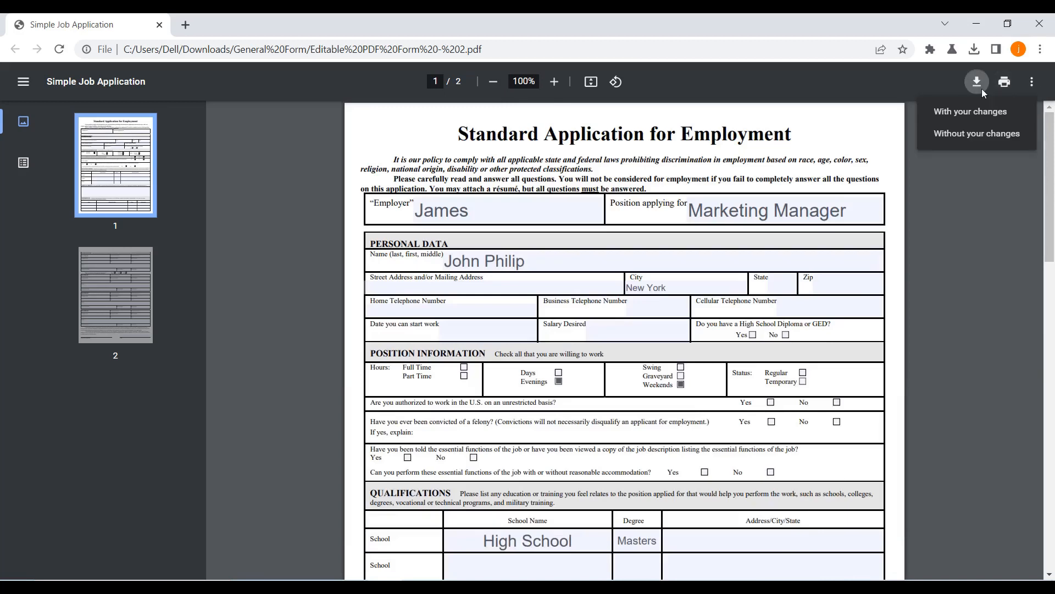
pyautogui.click(968, 108)
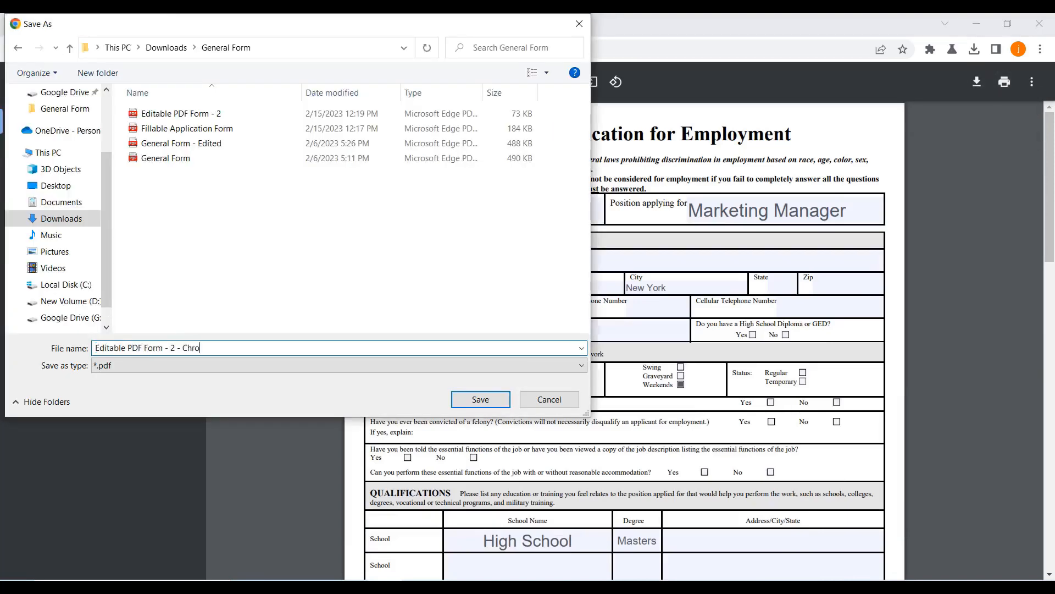
pyautogui.click(482, 402)
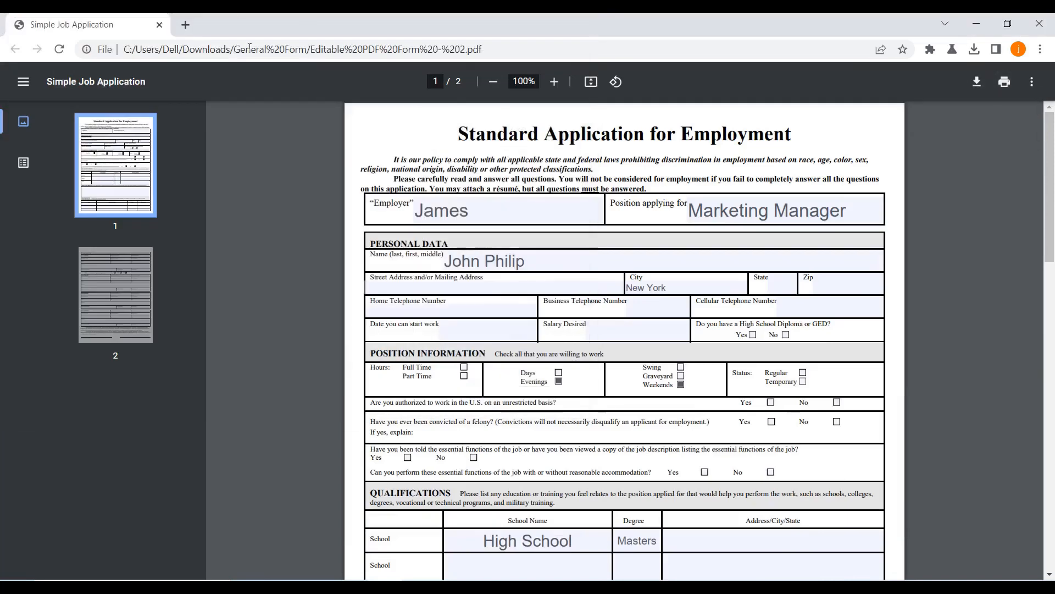
pyautogui.click(159, 25)
pyautogui.doubleClick(271, 117)
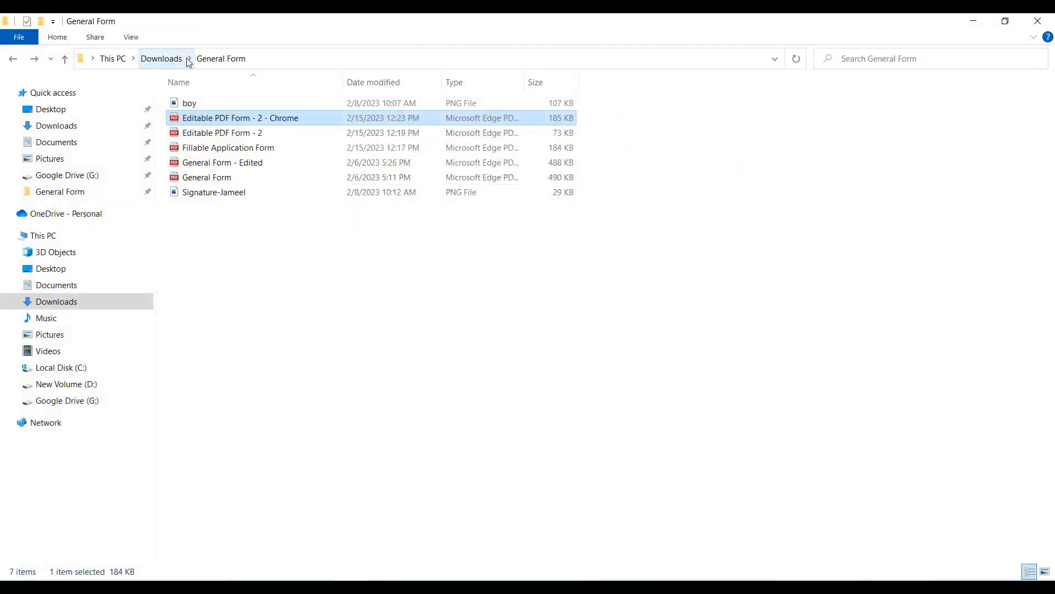
# Step: Open the original "Editable PDF Form - 2" file in Firefox from the General Form folder
pyautogui.click(226, 164)
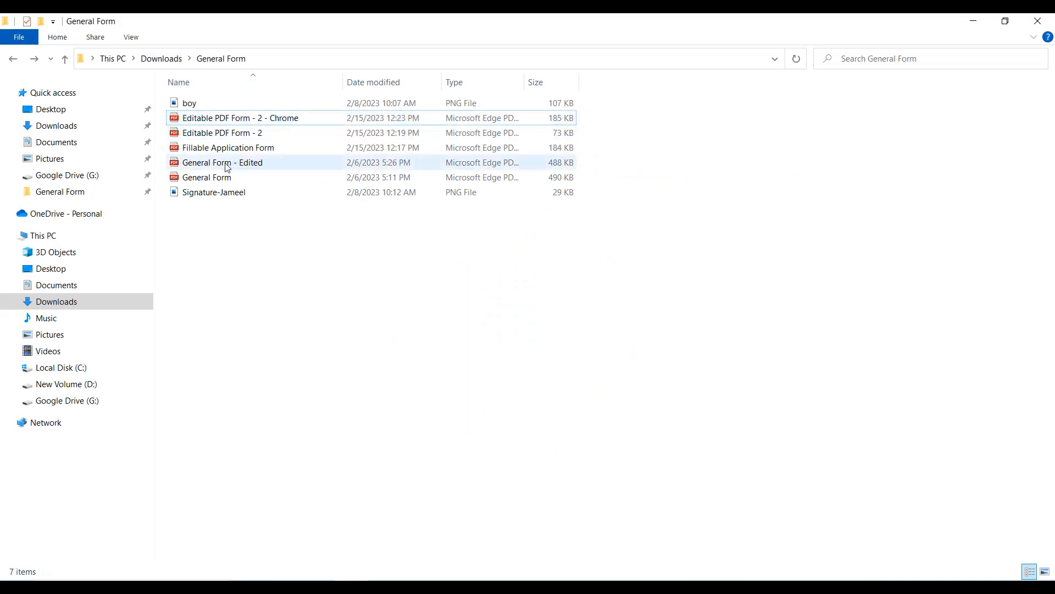
pyautogui.rightClick(227, 138)
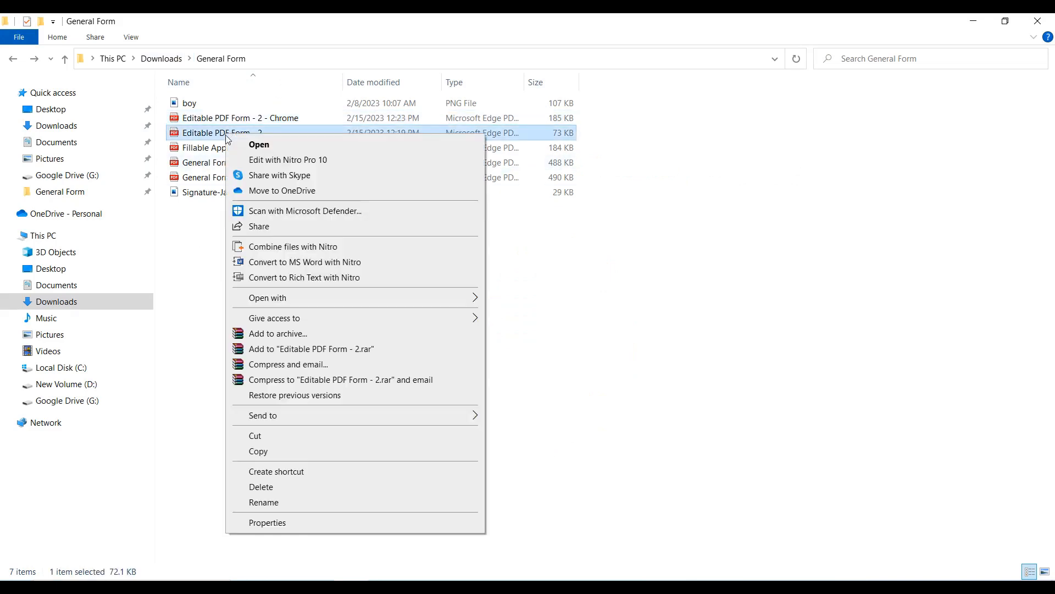
pyautogui.click(509, 315)
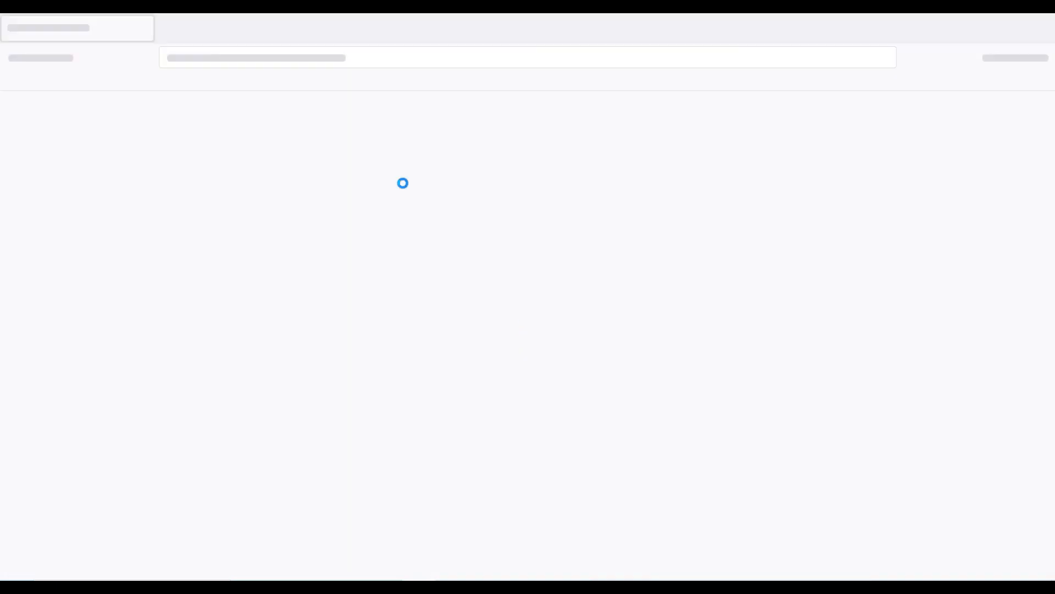
# Step: Enter the employer's name and "Marketing Supervisor" as the position applied for
pyautogui.click(305, 242)
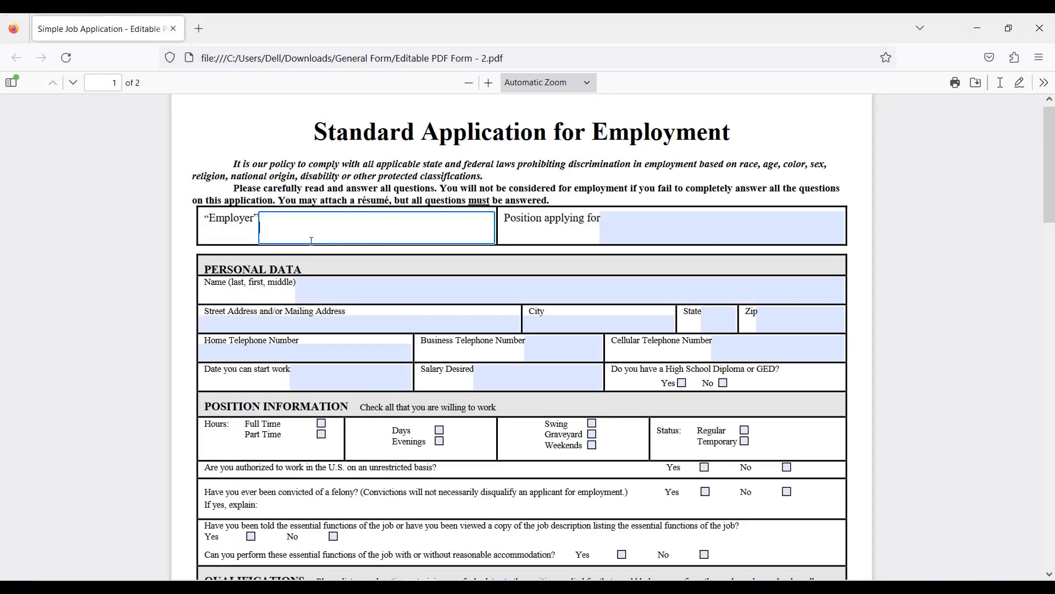
pyautogui.write('James')
pyautogui.click(635, 233)
pyautogui.write('Marketing Superviso')
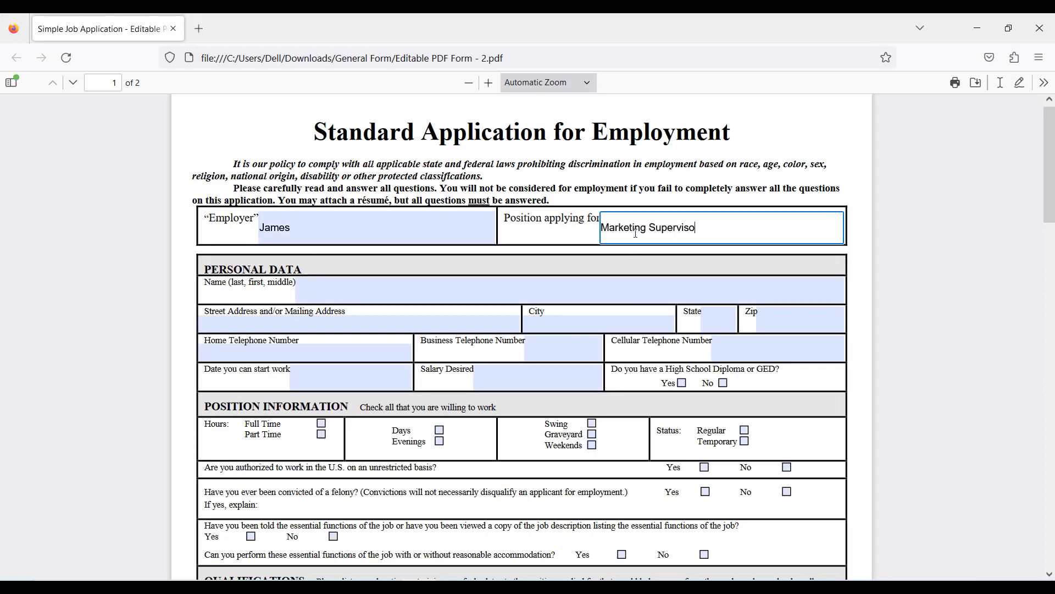
pyautogui.write('r')
# Step: In Personal Data, enter the applicant's first name, 25-02-2023 as the start date, and 55000 as the desired salary
pyautogui.click(321, 298)
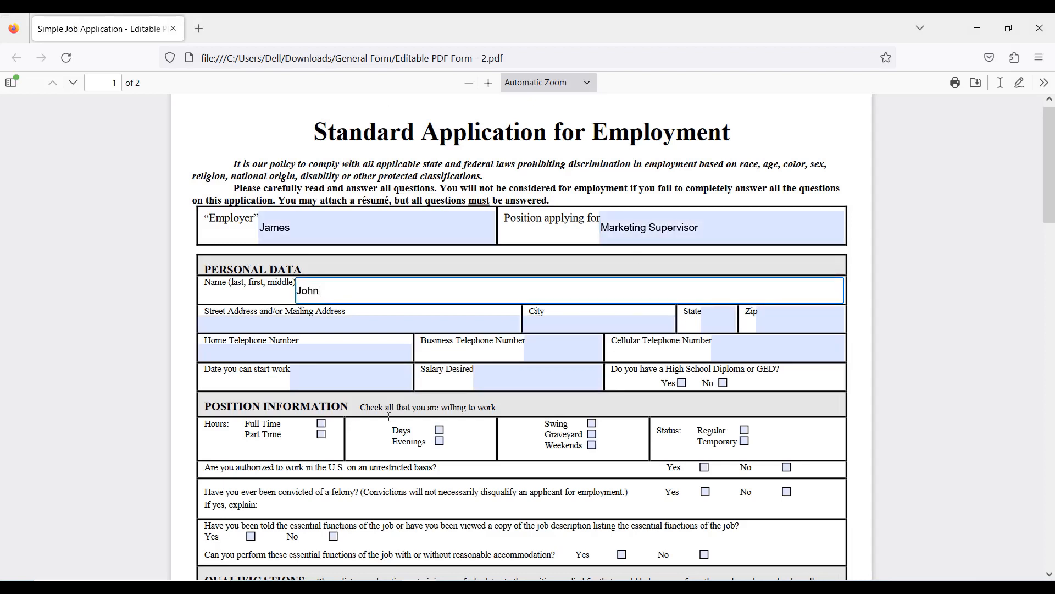
pyautogui.click(345, 385)
pyautogui.write('25-02')
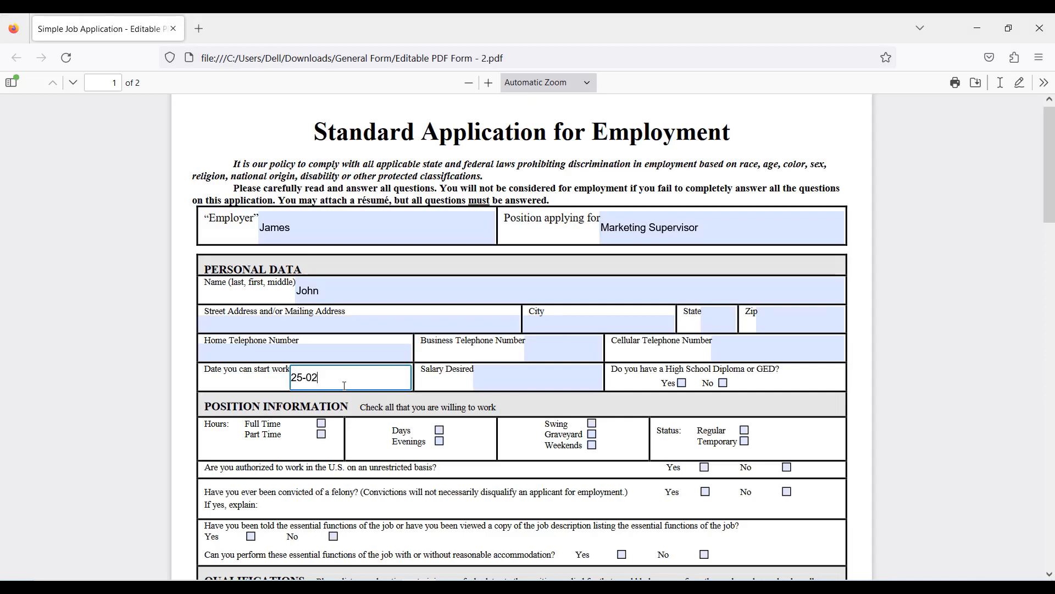
pyautogui.write('-2023')
pyautogui.click(494, 384)
pyautogui.write('55000')
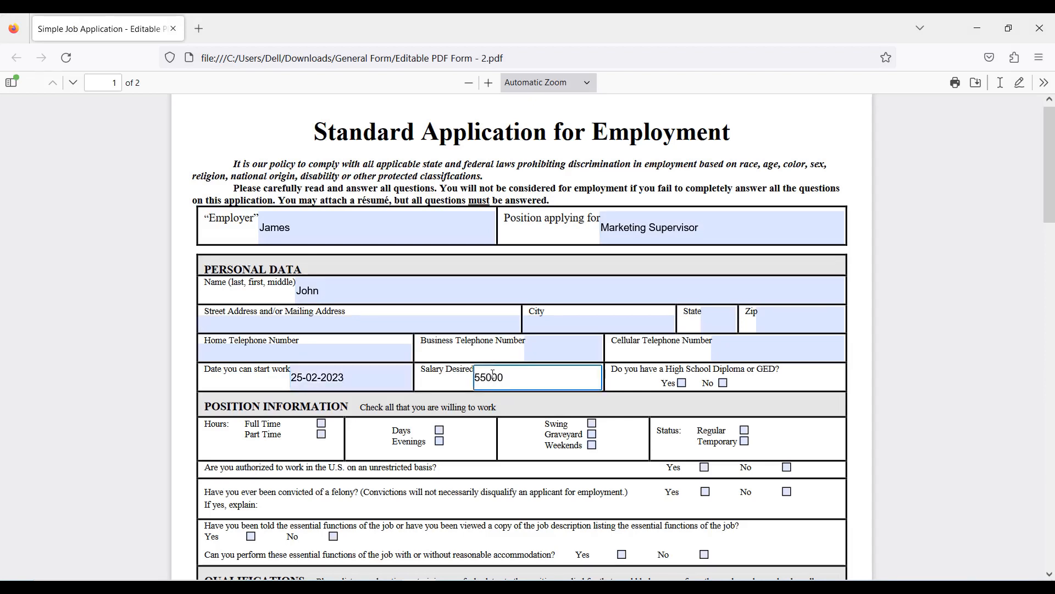
# Step: Answer Yes to the High School Diploma question and check Evenings in the Position Information section
pyautogui.click(474, 387)
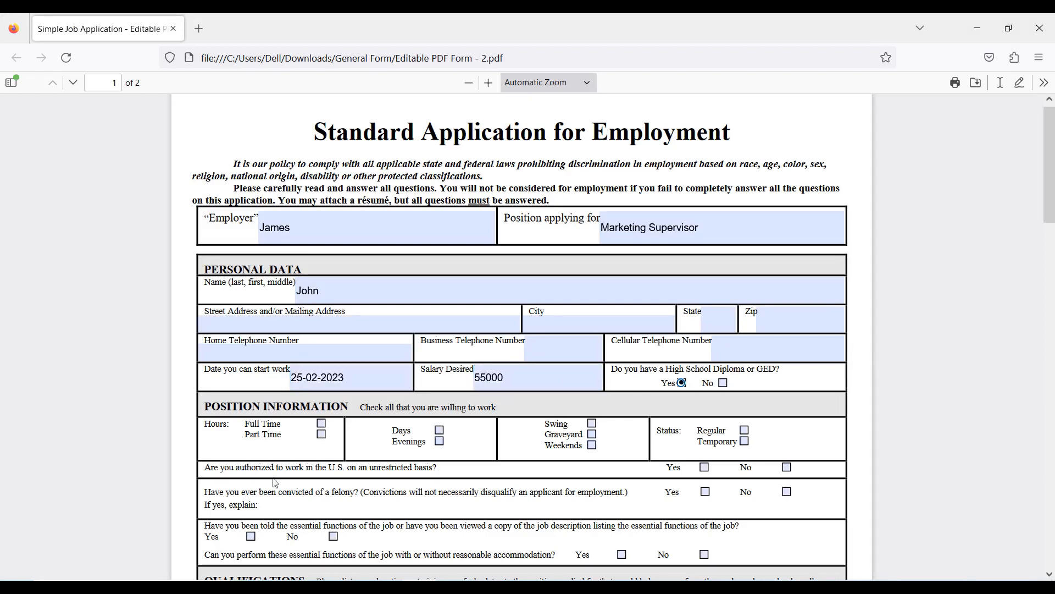
pyautogui.click(321, 434)
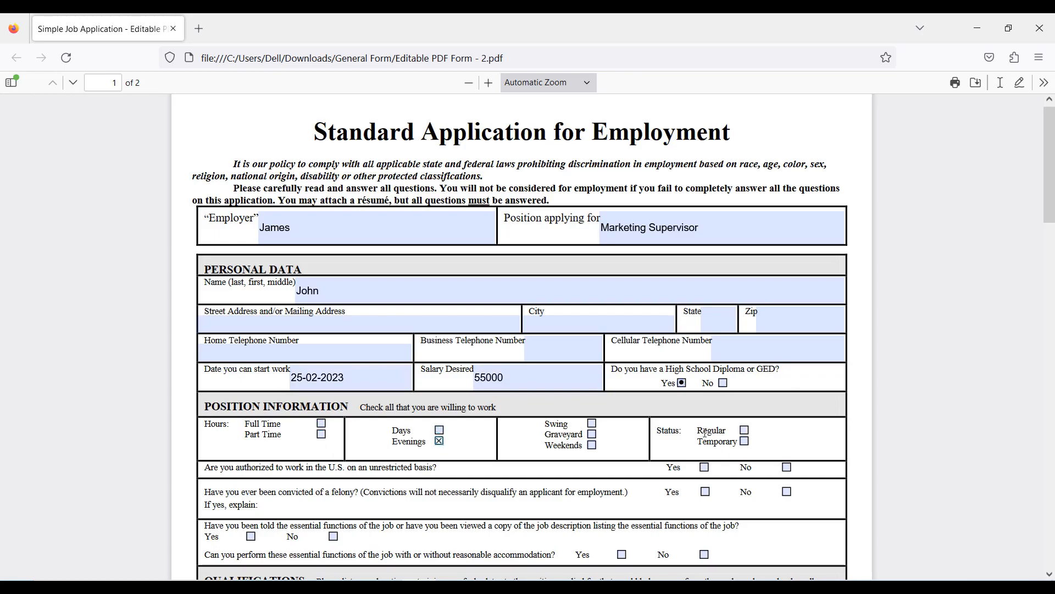
pyautogui.scroll(-9, 799, 483)
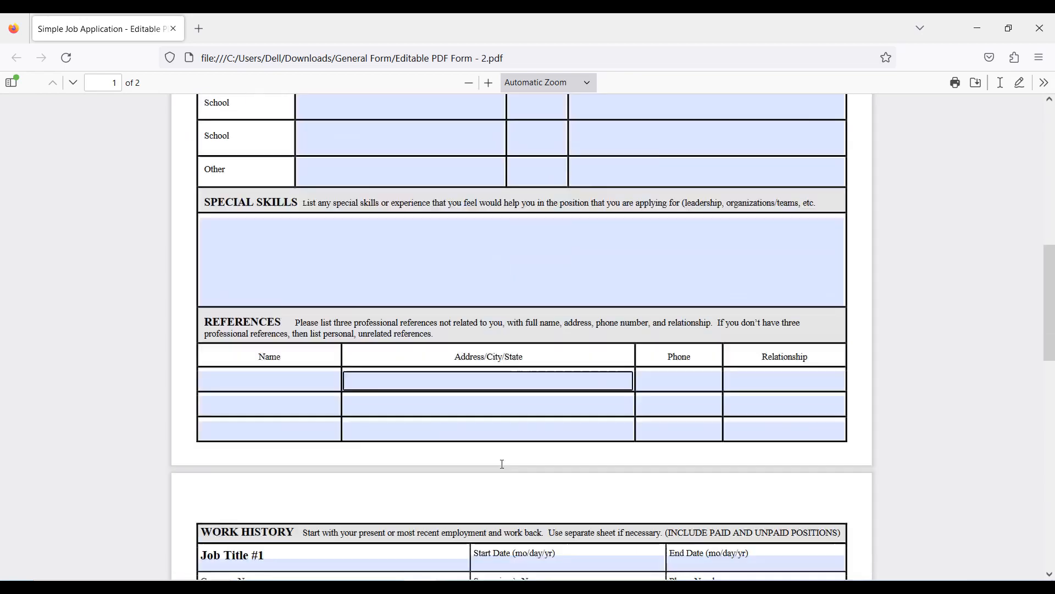
pyautogui.click(480, 340)
pyautogui.scroll(10, 480, 340)
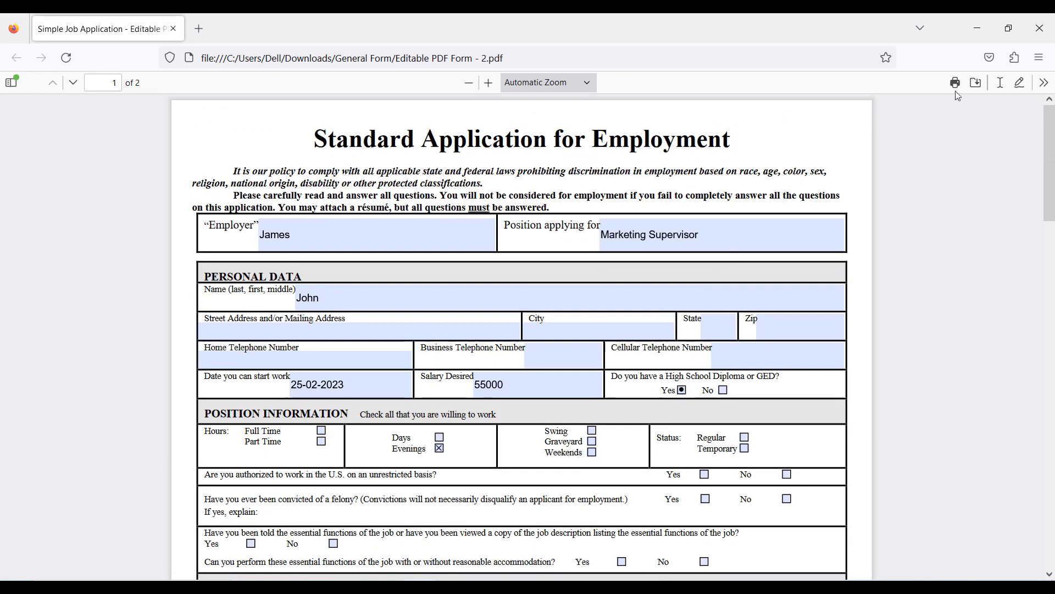
# Step: Draw the applicant's signature freehand in black over the Applicant Signature line on page 2
pyautogui.click(1020, 82)
pyautogui.scroll(-15, 191, 497)
pyautogui.moveTo(241, 499)
pyautogui.mouseDown()
pyautogui.moveTo(278, 471)
pyautogui.moveTo(255, 513)
pyautogui.moveTo(392, 518)
pyautogui.mouseUp()
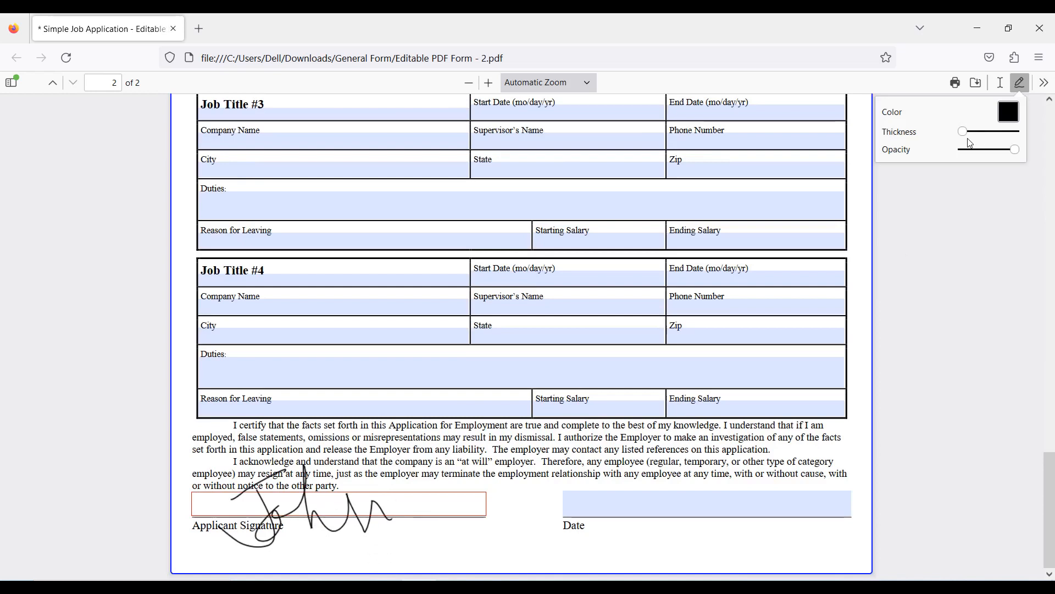
# Step: Save the signed form in the General Form folder as "Editable PDF Form - 2 - Firefox"
pyautogui.click(976, 86)
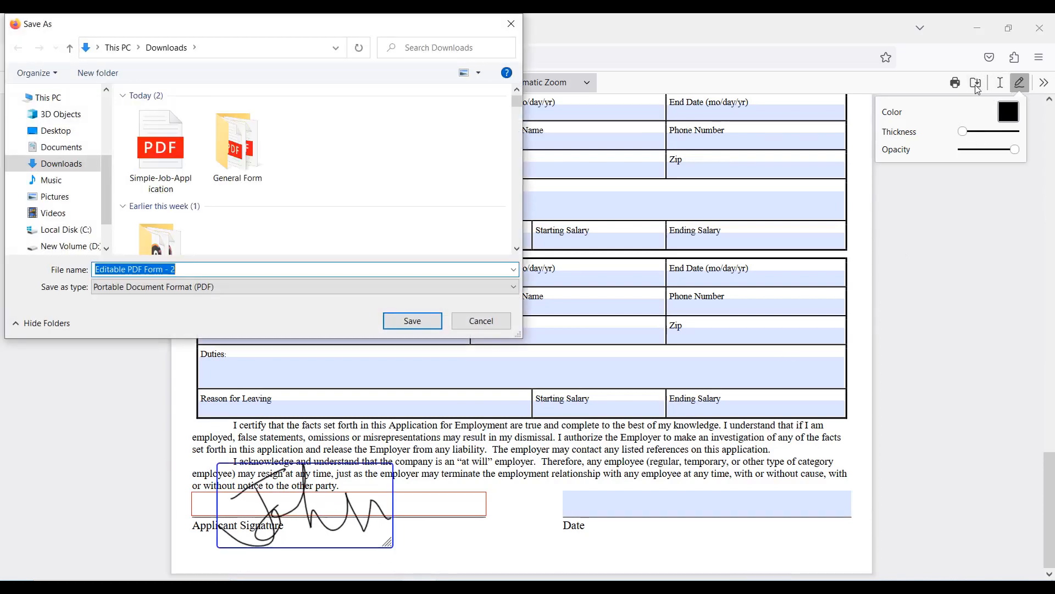
pyautogui.doubleClick(238, 146)
pyautogui.click(208, 269)
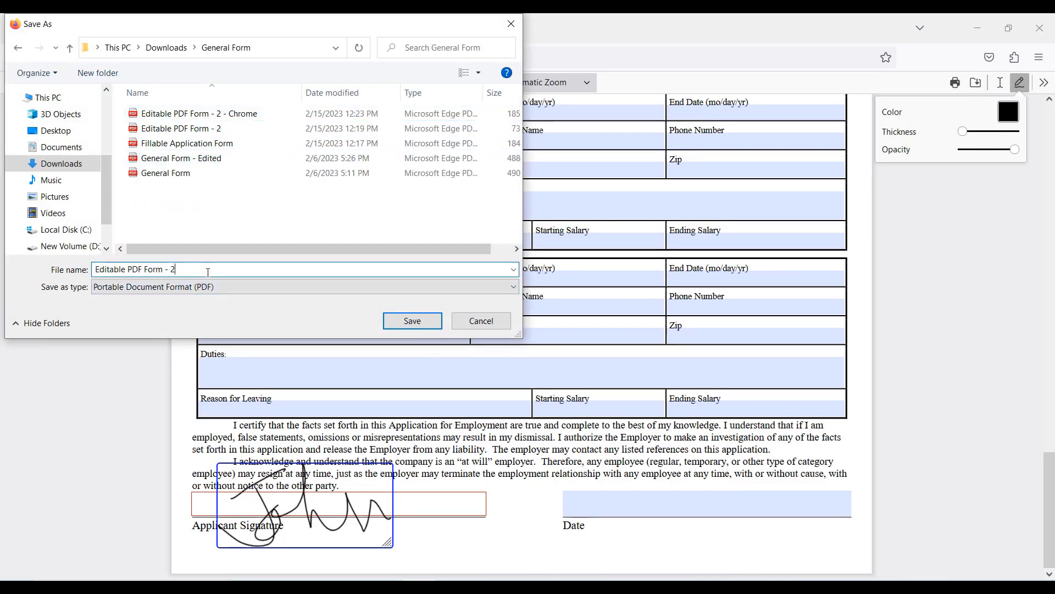
pyautogui.write('- Firefox')
pyautogui.click(413, 324)
# Step: Open the saved Firefox copy from the General Form folder and look through its pages
pyautogui.scroll(14, 555, 481)
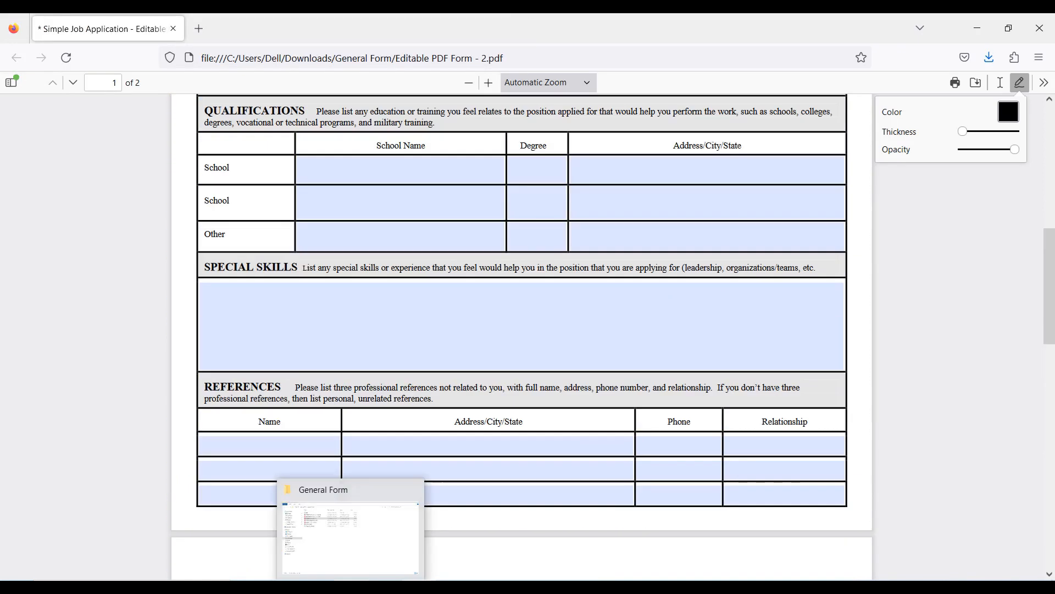
pyautogui.click(352, 587)
pyautogui.doubleClick(239, 133)
pyautogui.scroll(-10, 337, 415)
pyautogui.scroll(10, 341, 406)
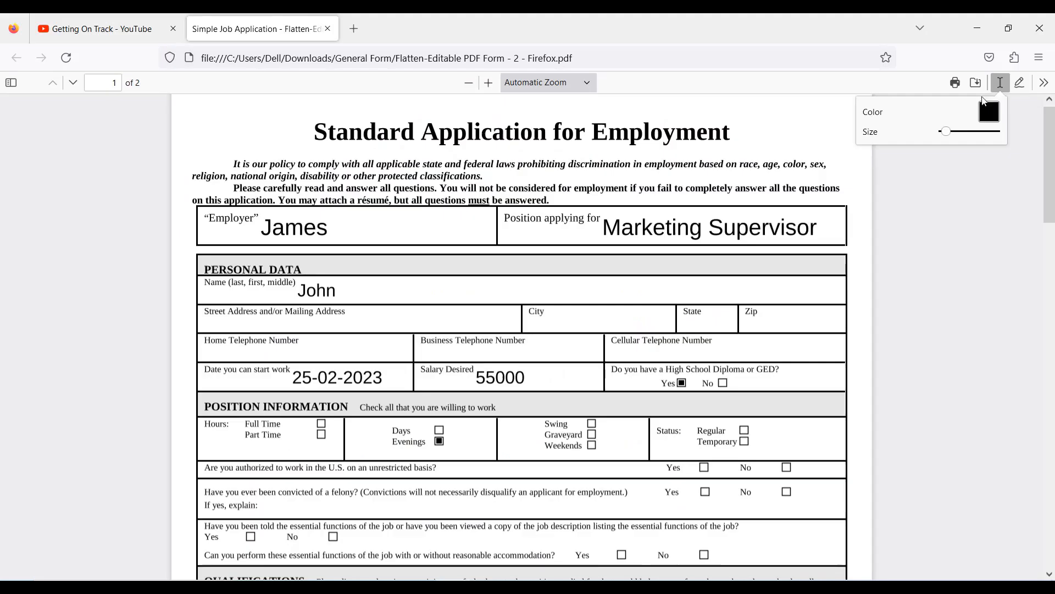
# Step: Activate the text annotation tool and set its color to red
pyautogui.click(1001, 82)
pyautogui.click(1001, 82)
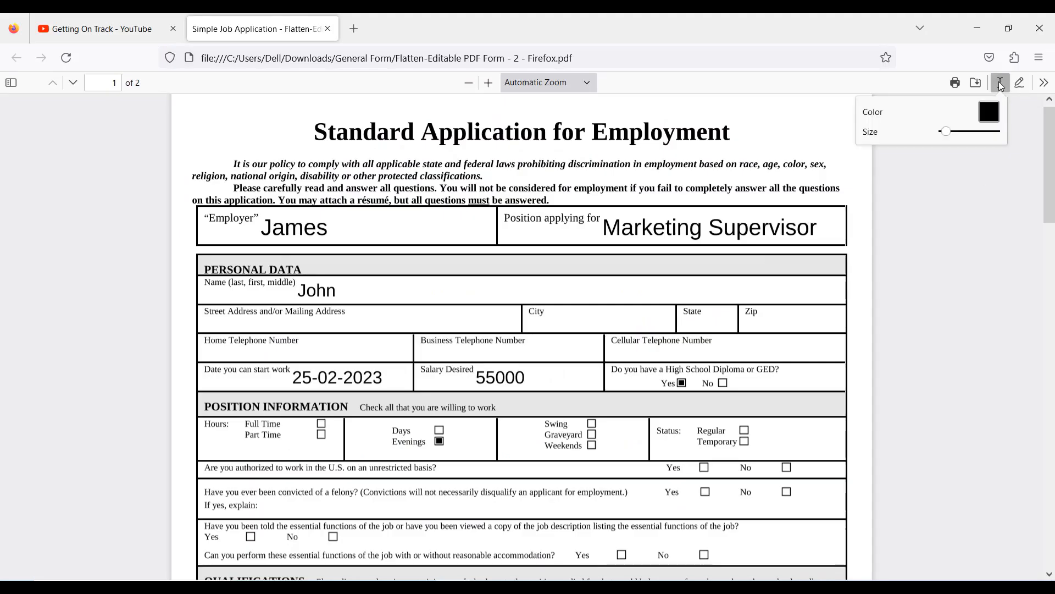
pyautogui.click(989, 112)
pyautogui.click(23, 72)
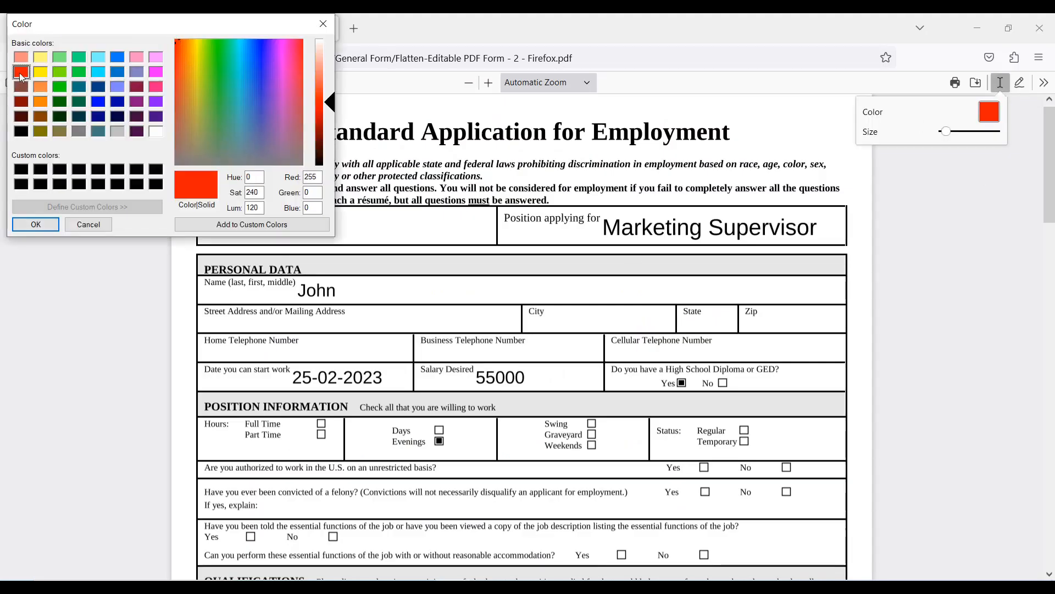
pyautogui.click(37, 223)
# Step: Add a text annotation with the applicant's nickname beside the entry in the Name field
pyautogui.scroll(-2, 443, 222)
pyautogui.click(433, 230)
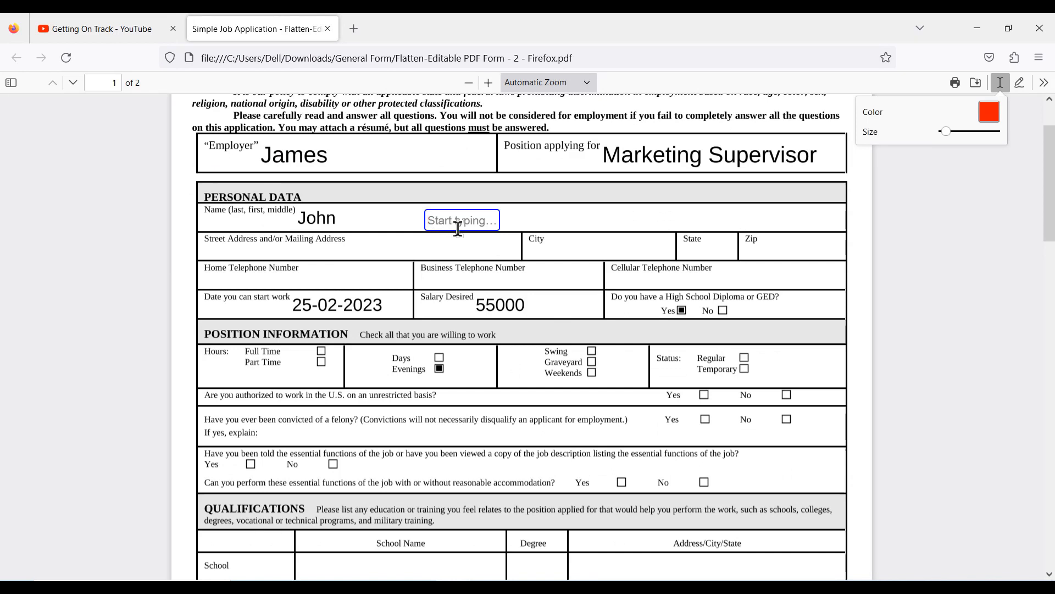
pyautogui.write('Johnny')
pyautogui.click(608, 216)
# Step: Move the red nickname annotation into the Employer box and slightly increase its text size
pyautogui.click(463, 200)
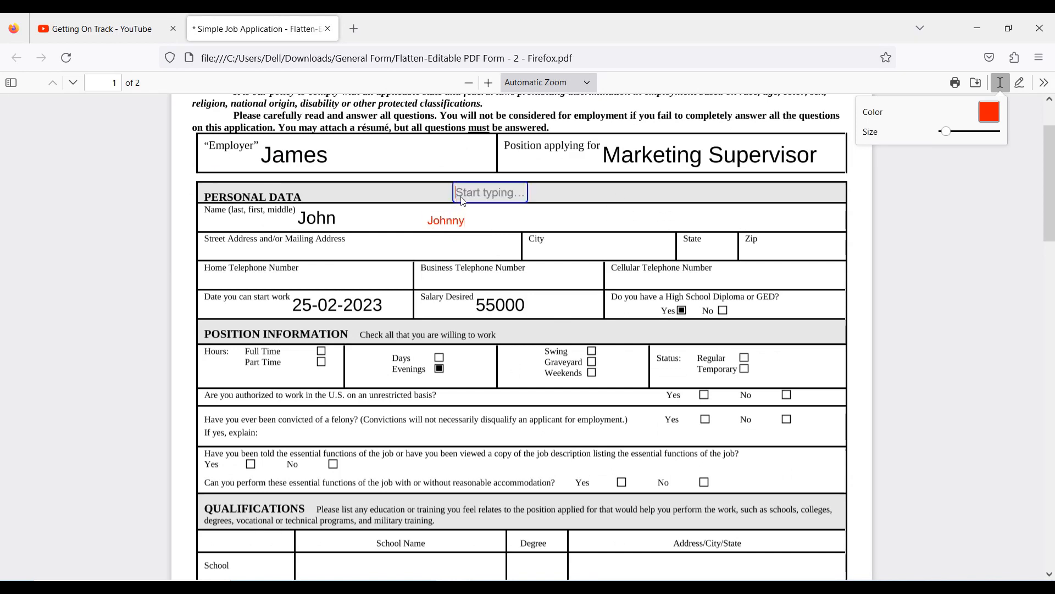
pyautogui.moveTo(451, 224); pyautogui.dragTo(671, 223)
pyautogui.moveTo(669, 222); pyautogui.dragTo(428, 159)
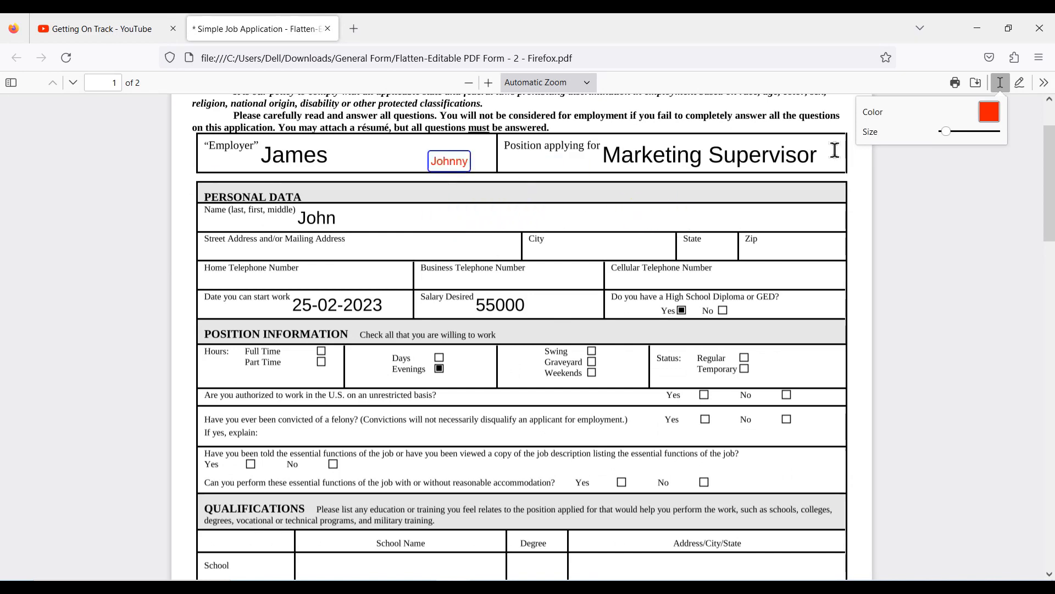
pyautogui.moveTo(948, 135); pyautogui.dragTo(951, 135)
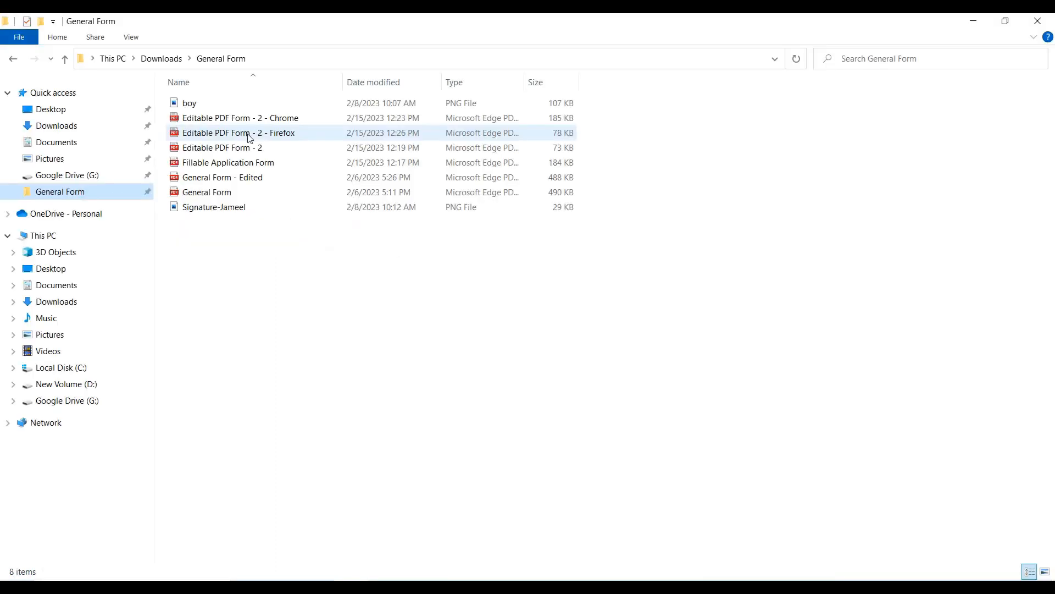
# Step: Open the Firefox copy of the form in Edge and try adding the letters "ss" to the Position applying for entry
pyautogui.press('Return')
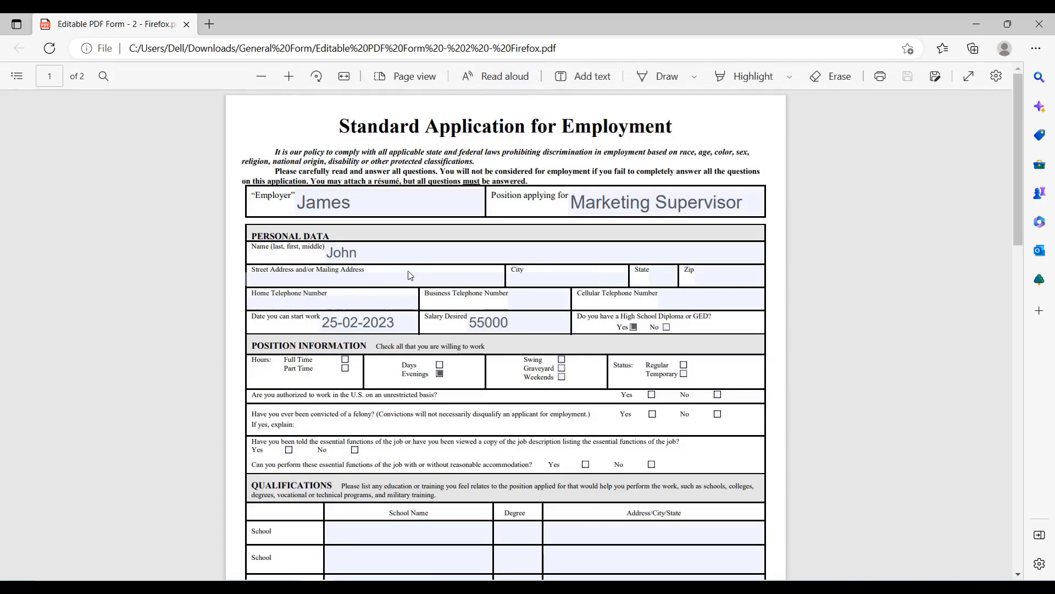
pyautogui.click(734, 192)
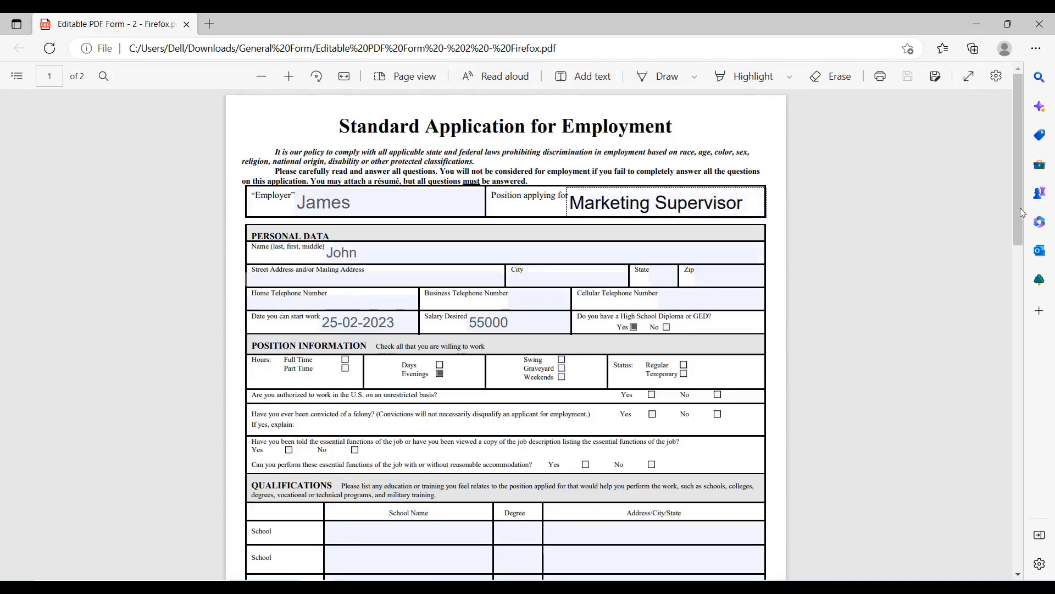
pyautogui.moveTo(1021, 207)
pyautogui.mouseDown()
pyautogui.moveTo(1021, 530)
pyautogui.moveTo(1021, 222)
pyautogui.mouseUp()
pyautogui.write('ss')
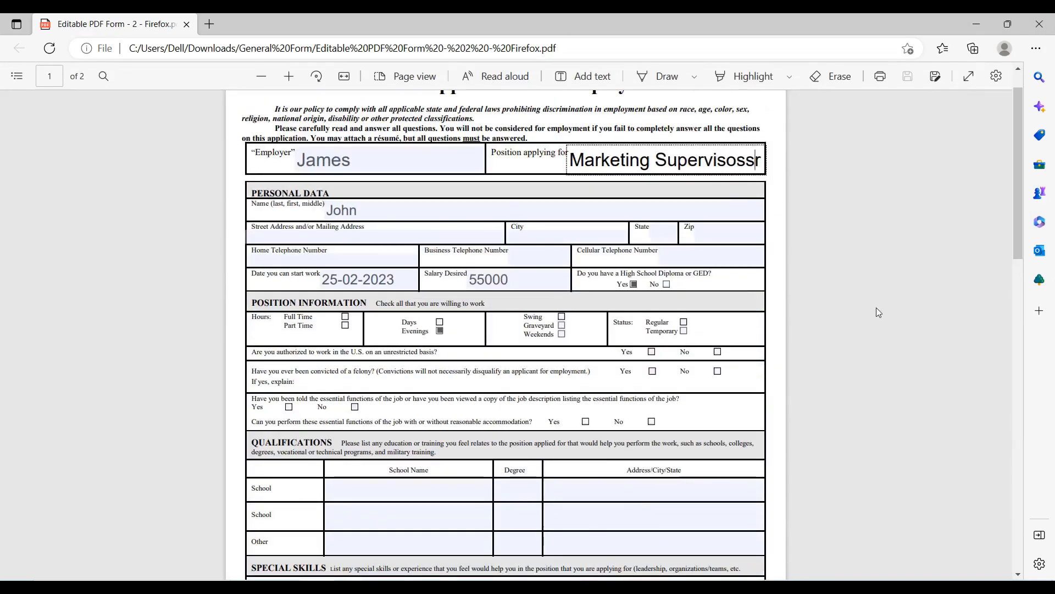
pyautogui.click(878, 313)
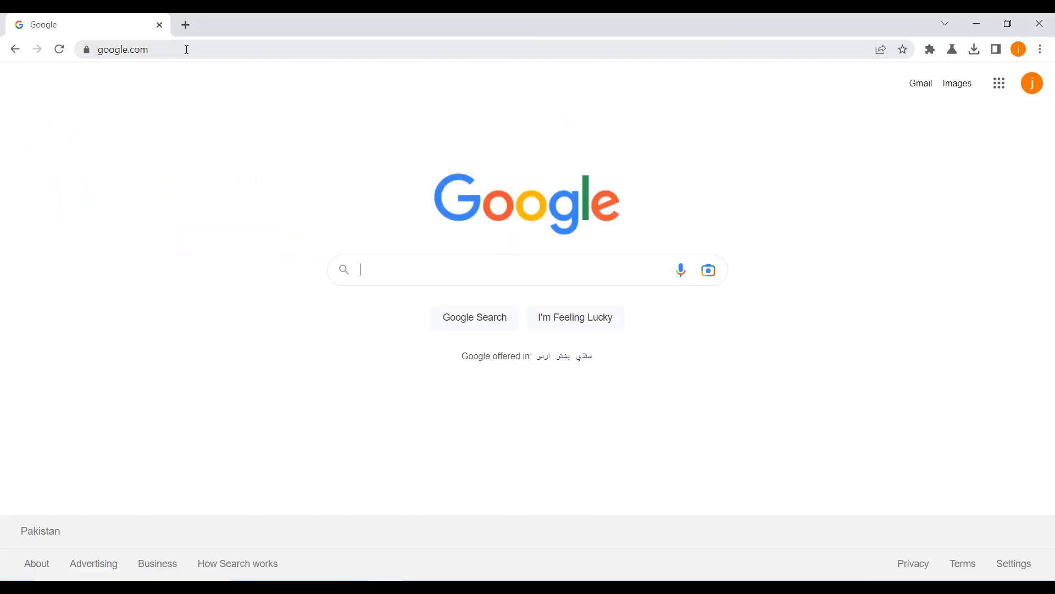
# Step: Switch to Chrome, search Google for "flatten pdf" and open Sejda's Flatten PDF Online page
pyautogui.write('flatten pdf')
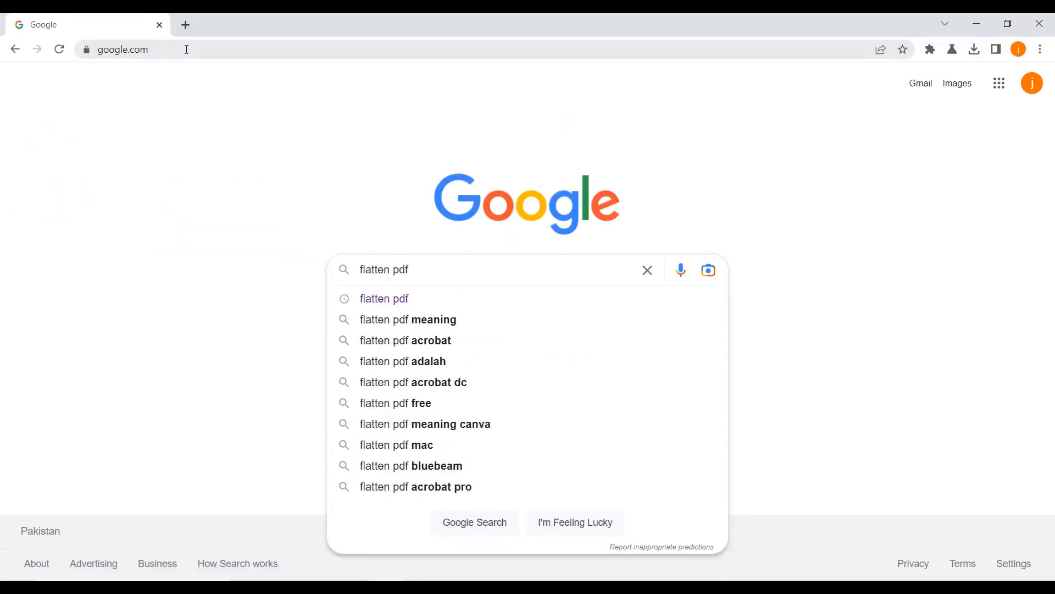
pyautogui.press('Return')
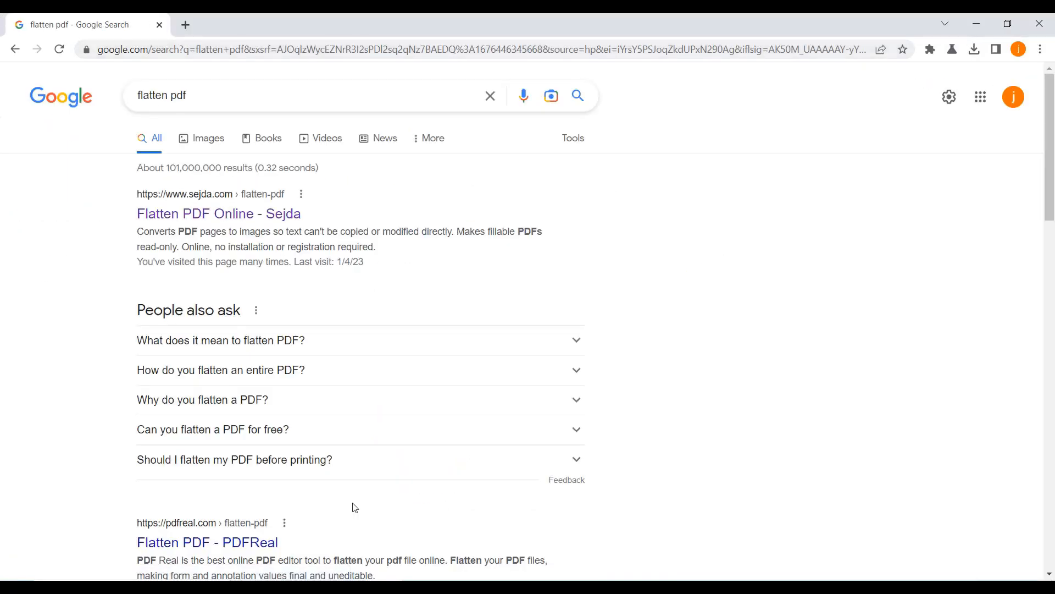
pyautogui.scroll(-5, 236, 440)
pyautogui.scroll(5, 237, 510)
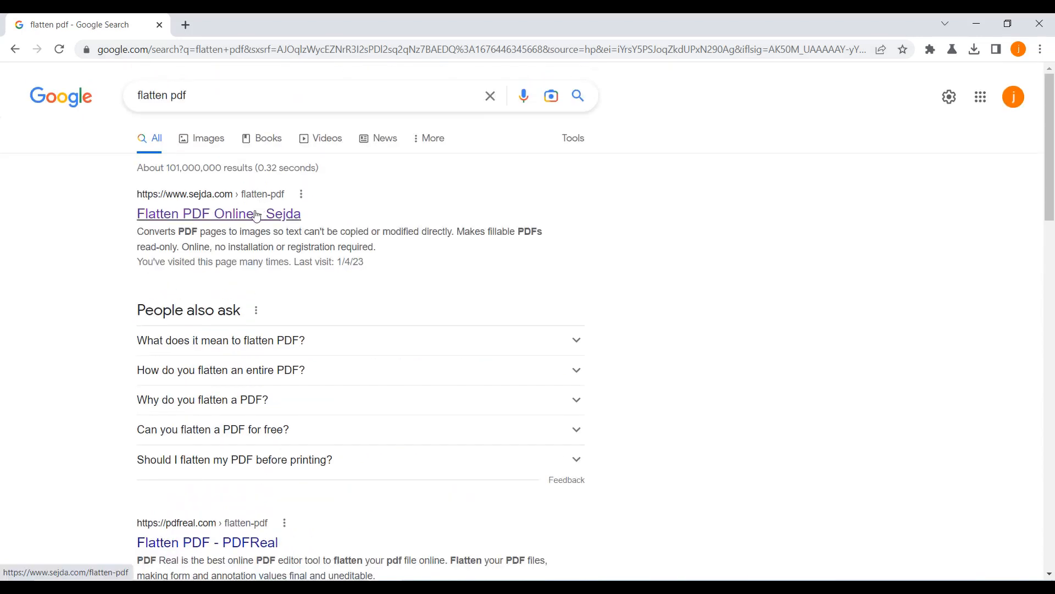
pyautogui.click(236, 215)
# Step: Upload Editable PDF Form - 2 - Firefox from the General Form folder to the flattening tool
pyautogui.click(514, 292)
pyautogui.scroll(-5, 361, 149)
pyautogui.doubleClick(172, 150)
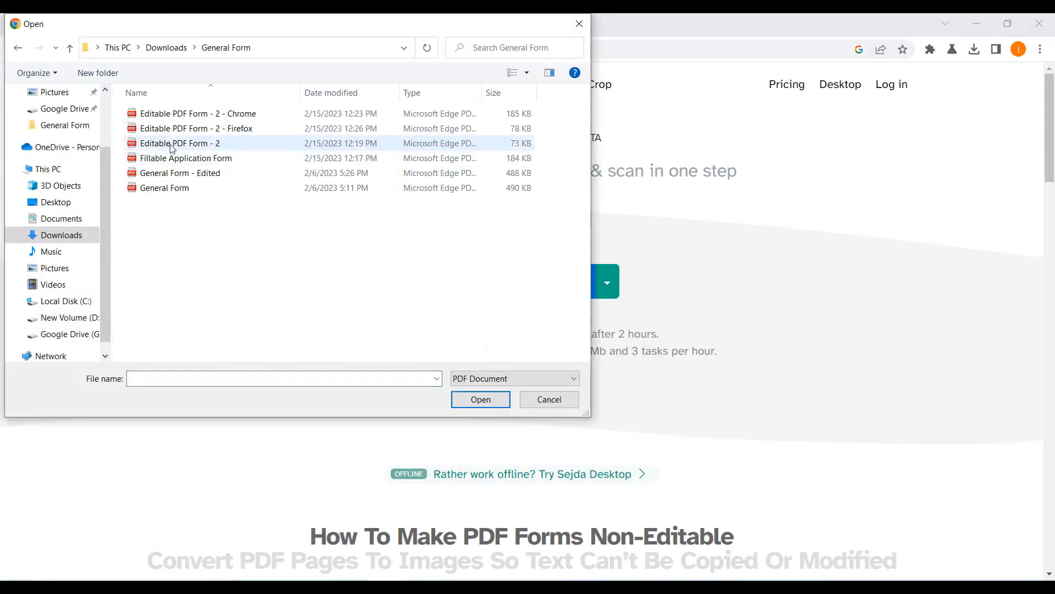
pyautogui.click(223, 131)
pyautogui.click(480, 400)
# Step: Flatten the uploaded PDF using the Flatten everything option
pyautogui.moveTo(505, 281)
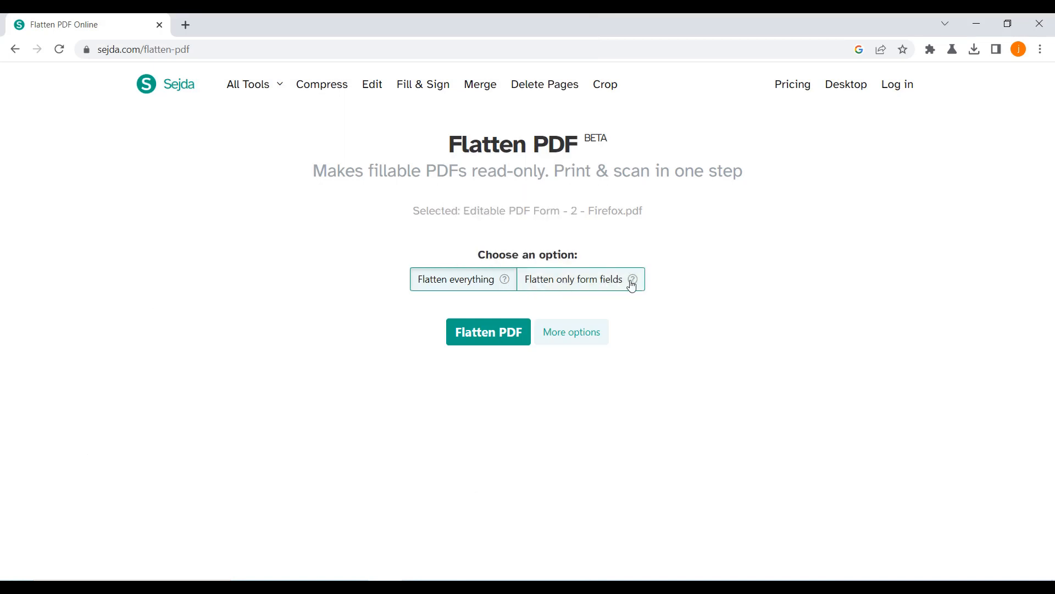
pyautogui.moveTo(633, 282)
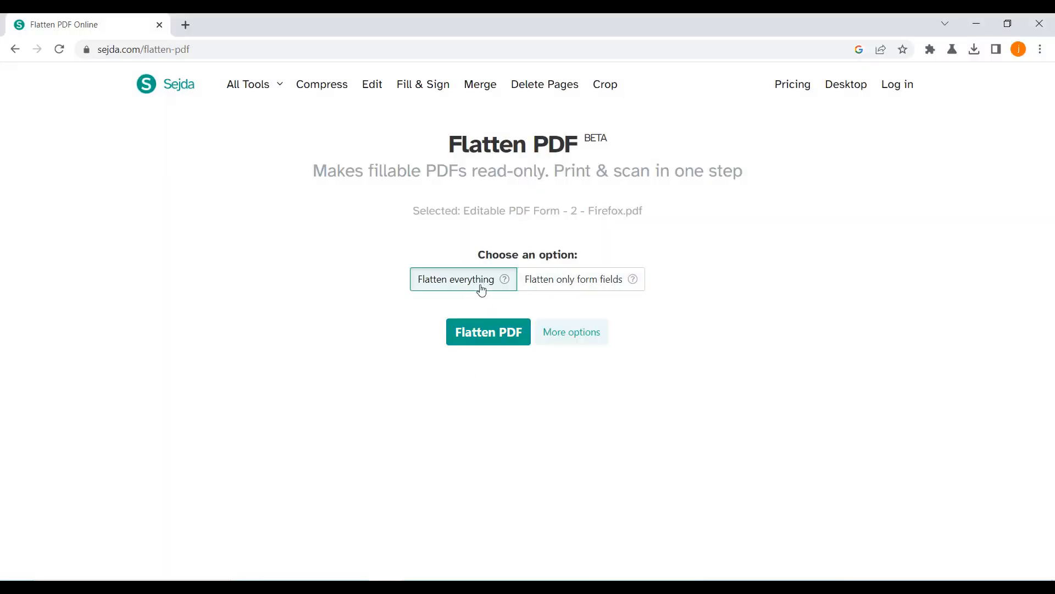
pyautogui.click(503, 334)
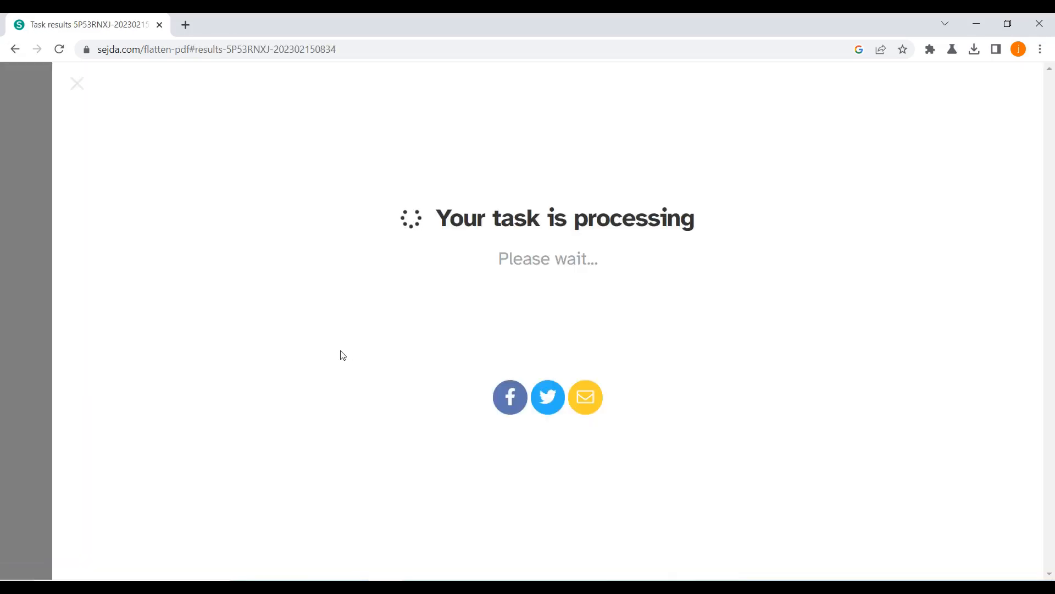
# Step: Download the flattened PDF and open Flatten-Editable PDF Form - 2 - Firefox from the General Form folder
pyautogui.scroll(-10, 720, 520)
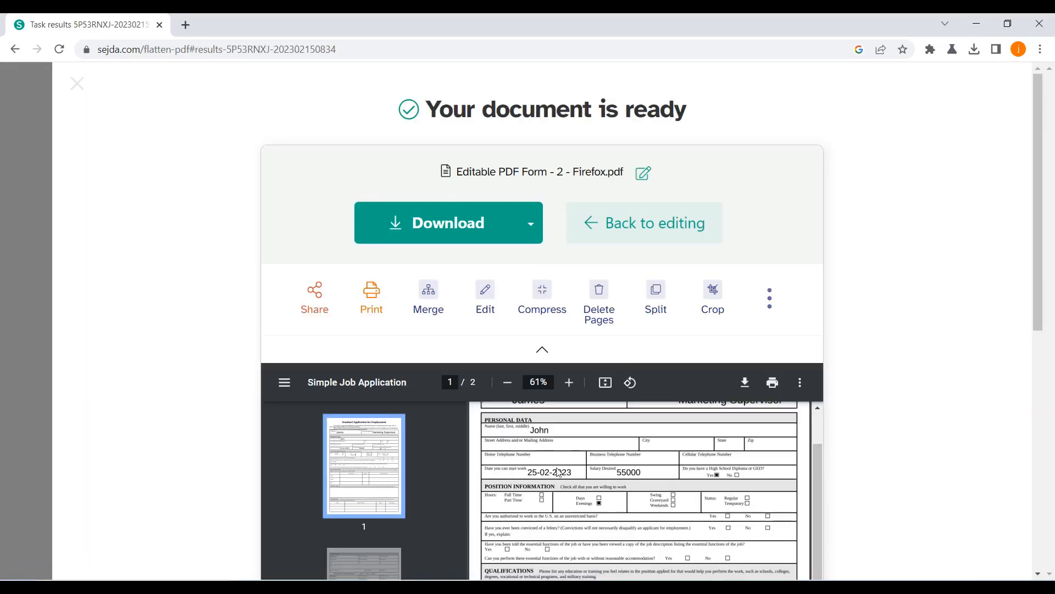
pyautogui.scroll(-10, 720, 521)
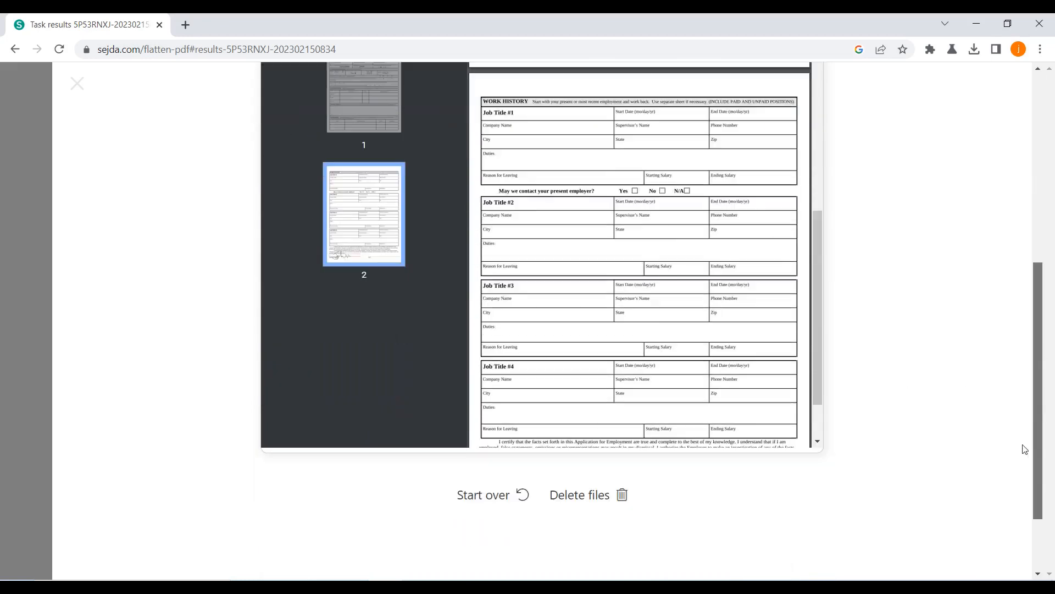
pyautogui.scroll(5, 621, 323)
pyautogui.scroll(10, 1043, 369)
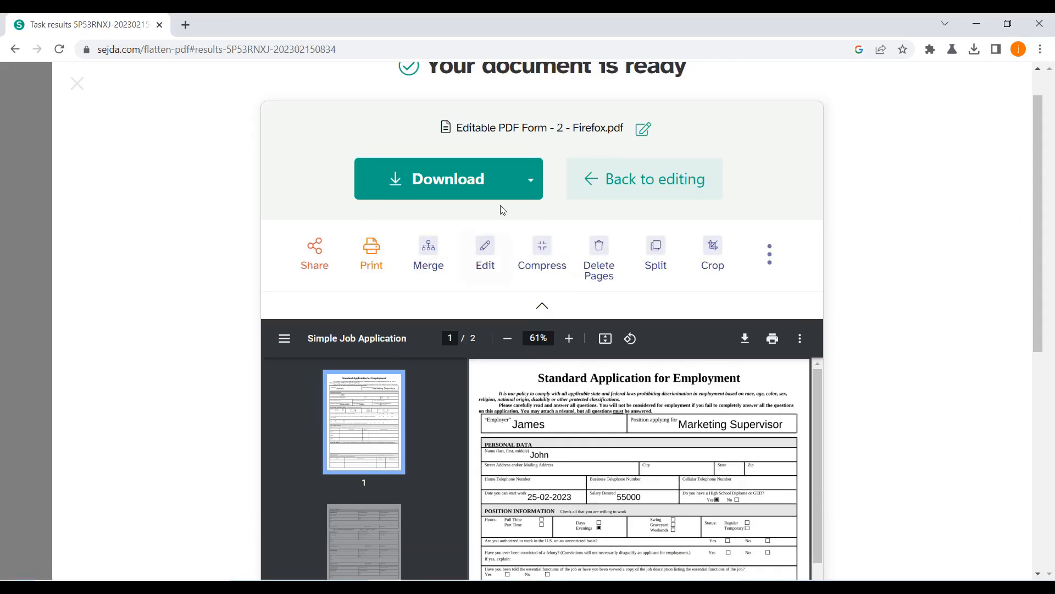
pyautogui.click(448, 182)
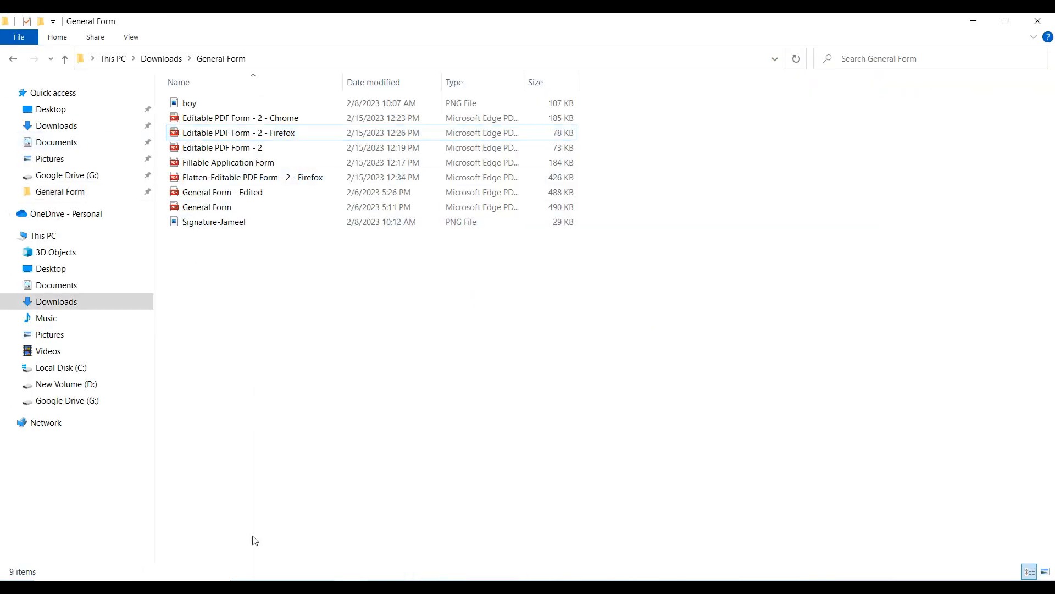
pyautogui.doubleClick(246, 183)
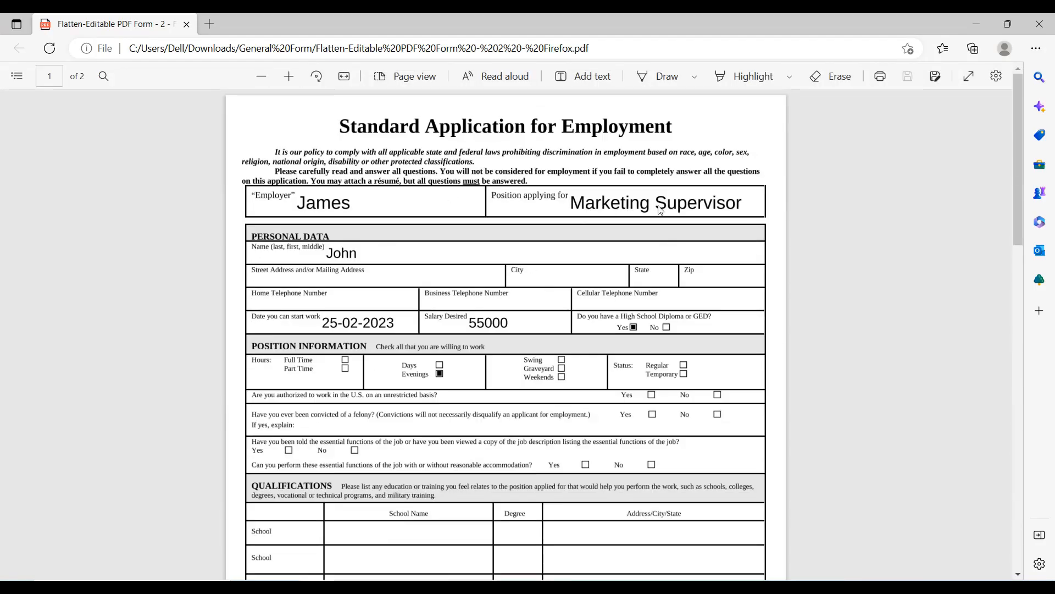